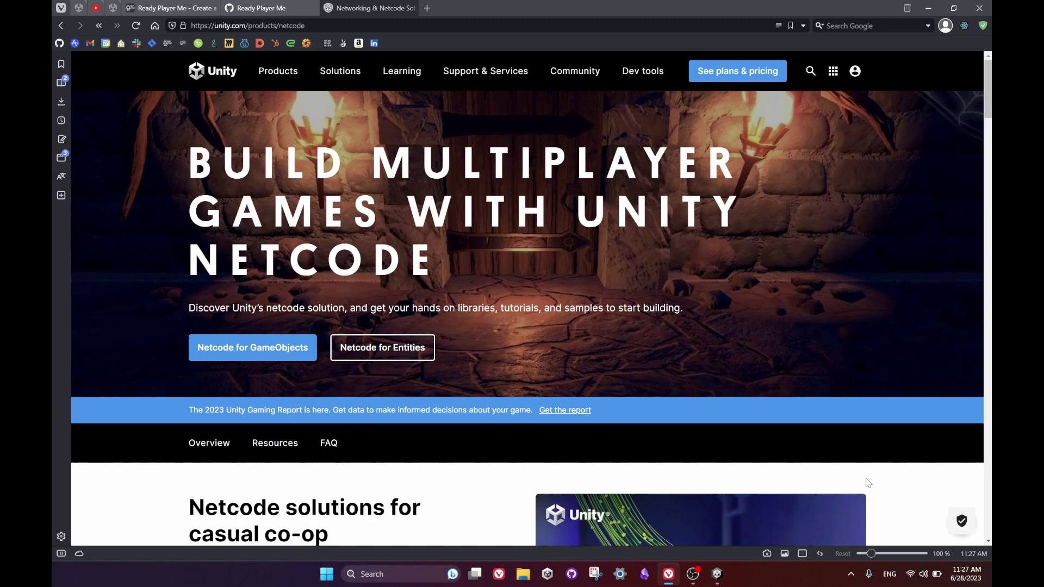
- Switch from Vivaldi to the Unity Editor's Package Manager listing the installed packages
{"action": "left_click", "coordinate": [717, 574]}
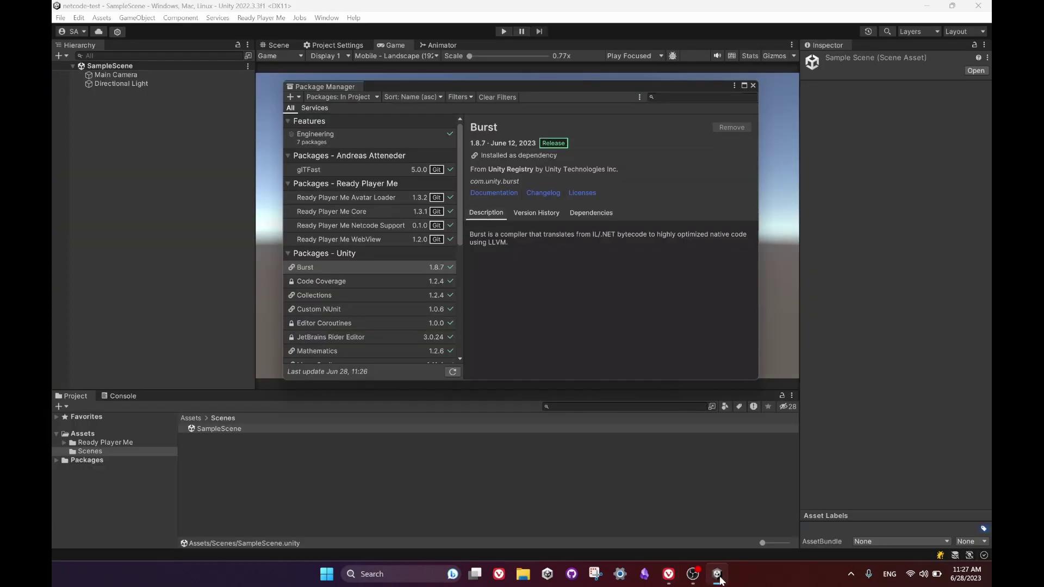
- Copy the rpm-unity-sdk-core clone URL from GitHub and choose Add package from git URL in Unity
{"action": "left_click", "coordinate": [376, 226]}
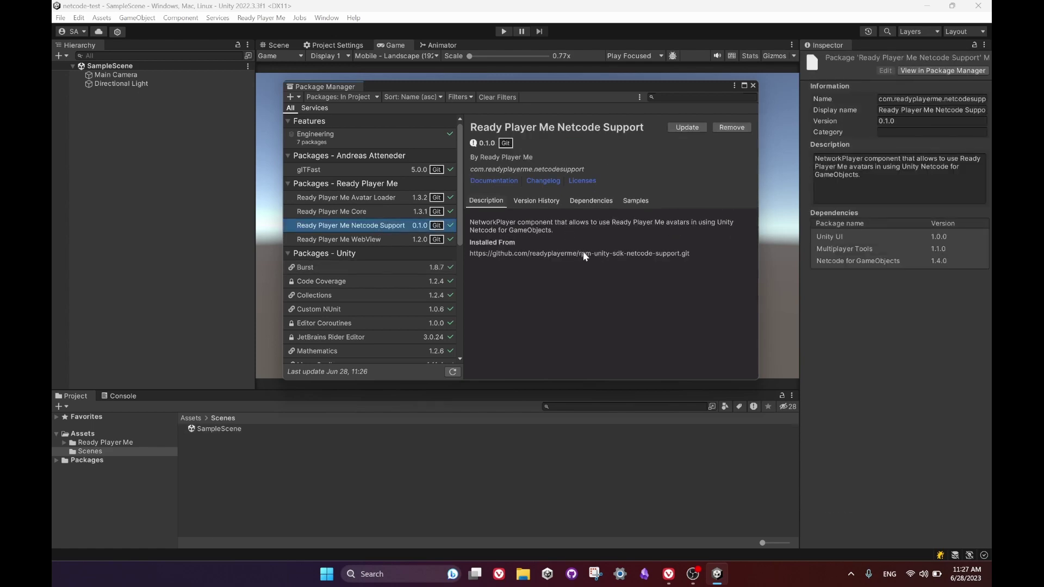
{"action": "left_click", "coordinate": [669, 573]}
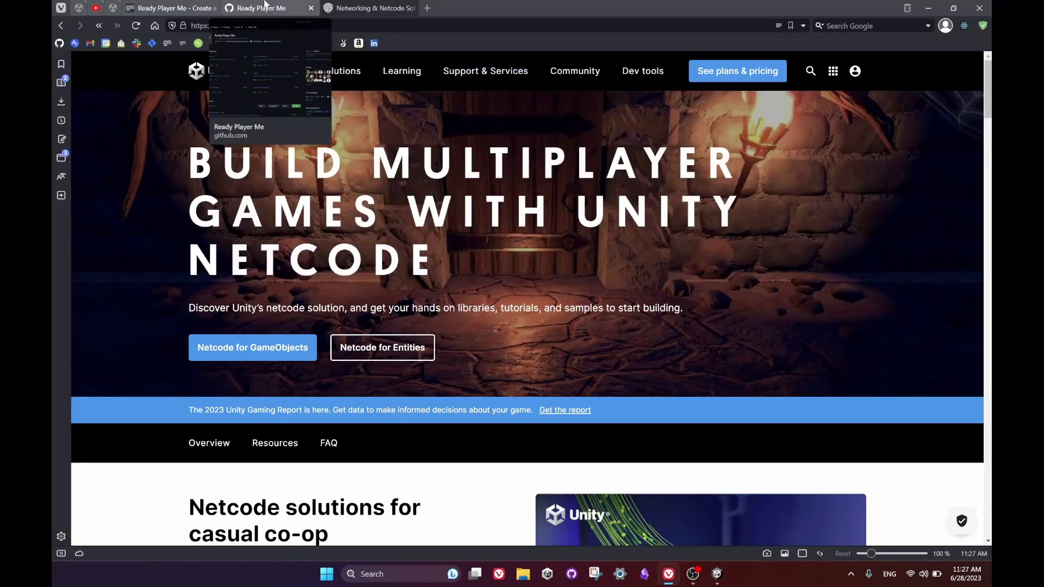
{"action": "left_click", "coordinate": [265, 5]}
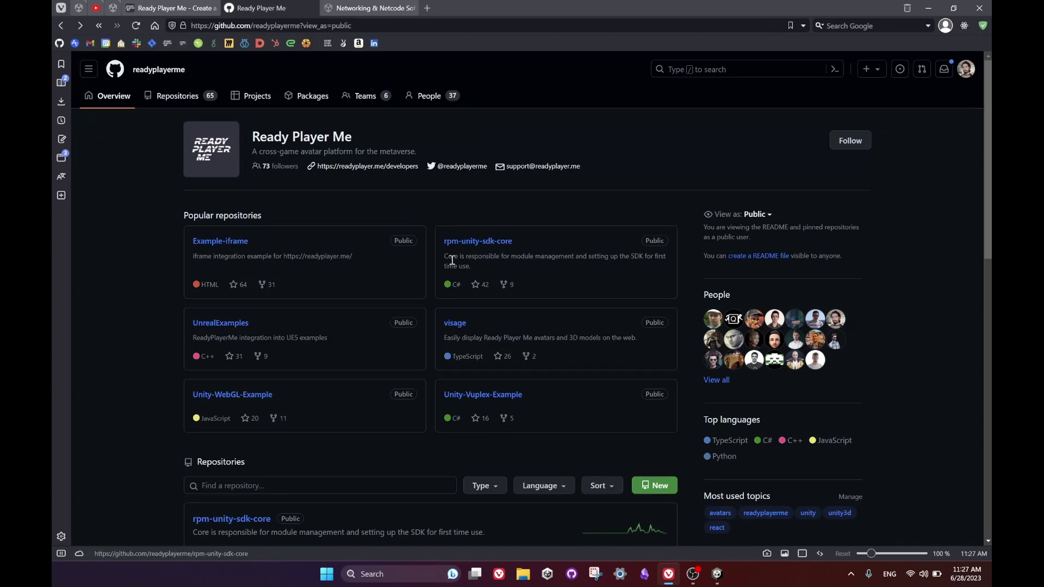
{"action": "left_click", "coordinate": [493, 244]}
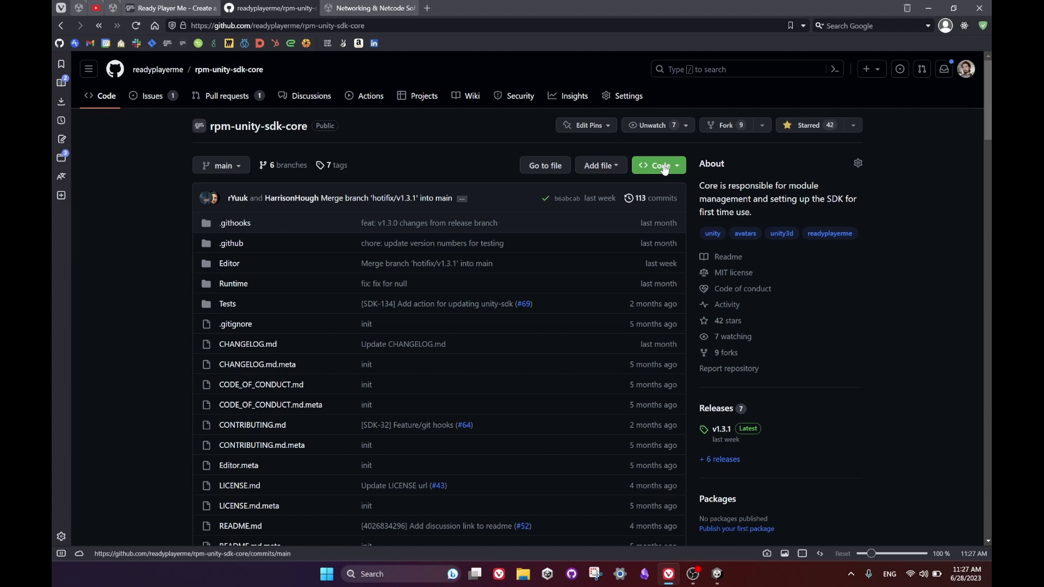
{"action": "left_click", "coordinate": [663, 167]}
{"action": "left_click", "coordinate": [664, 264]}
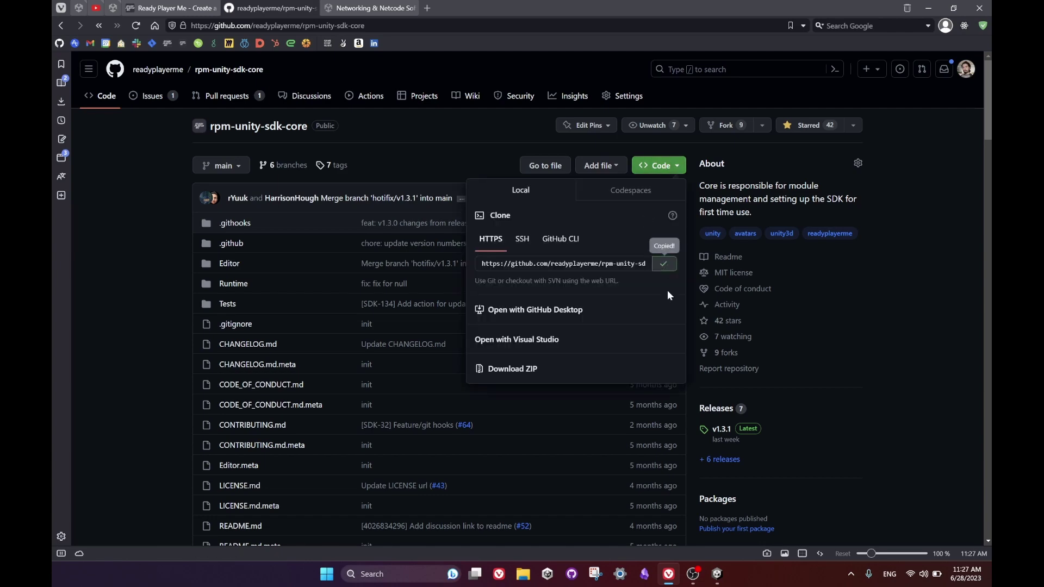
{"action": "left_click", "coordinate": [719, 575]}
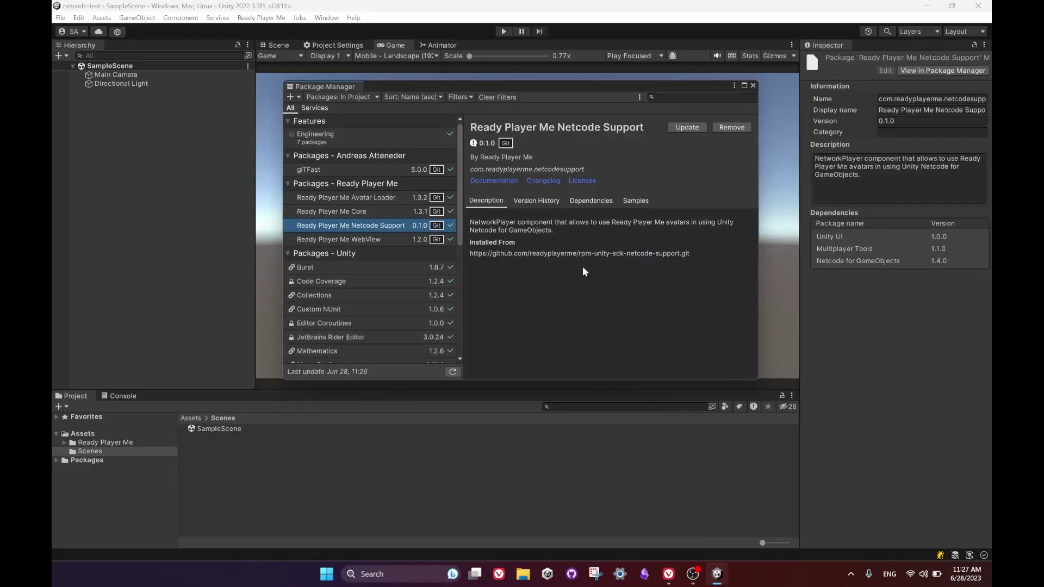
{"action": "left_click", "coordinate": [293, 97]}
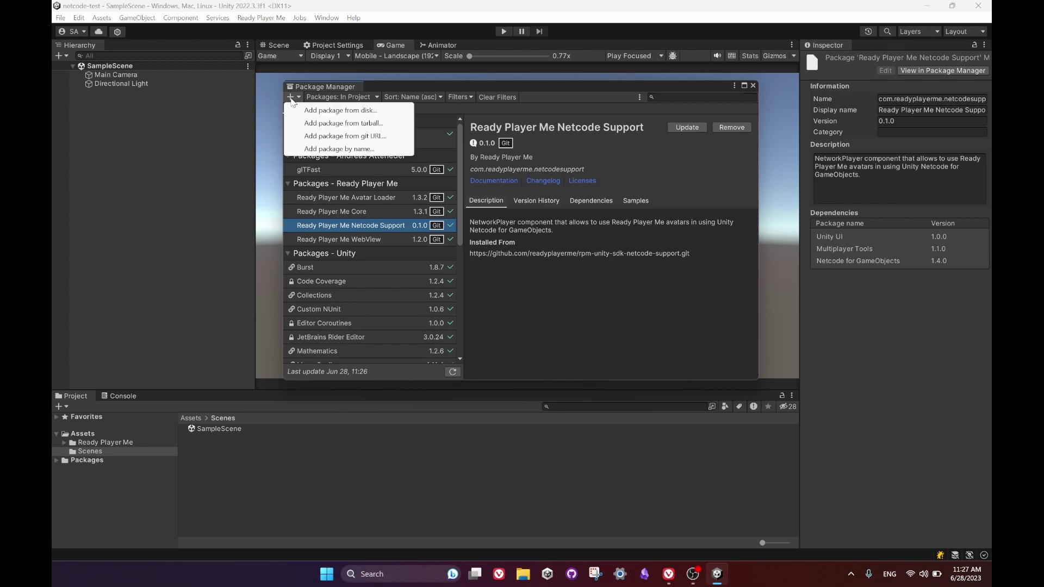
{"action": "left_click", "coordinate": [356, 136]}
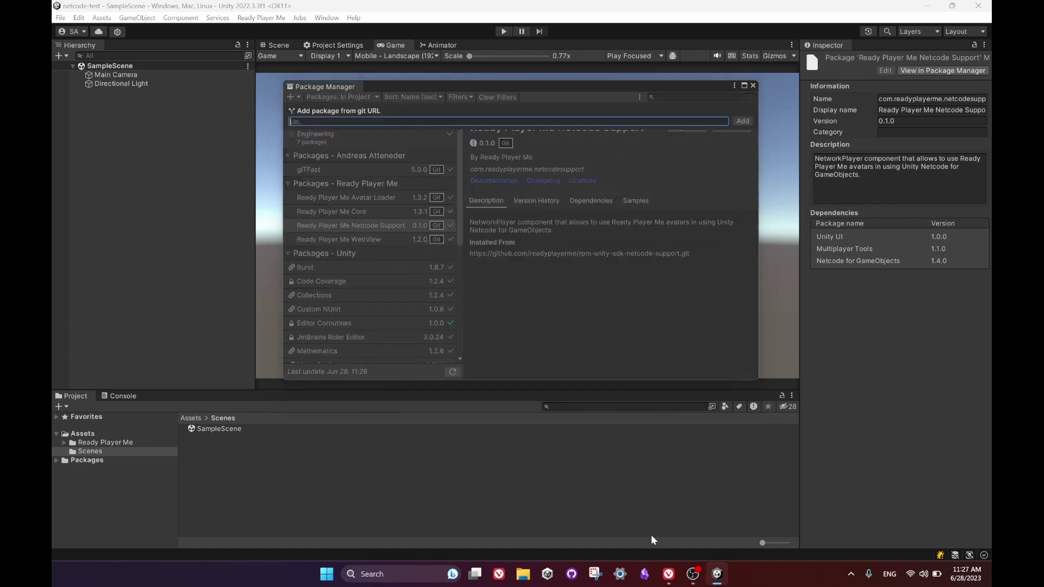
- Search the Ready Player Me organization for 'netcode' and view the rpm-unity-sdk-netcode-support clone options
{"action": "left_click", "coordinate": [669, 574]}
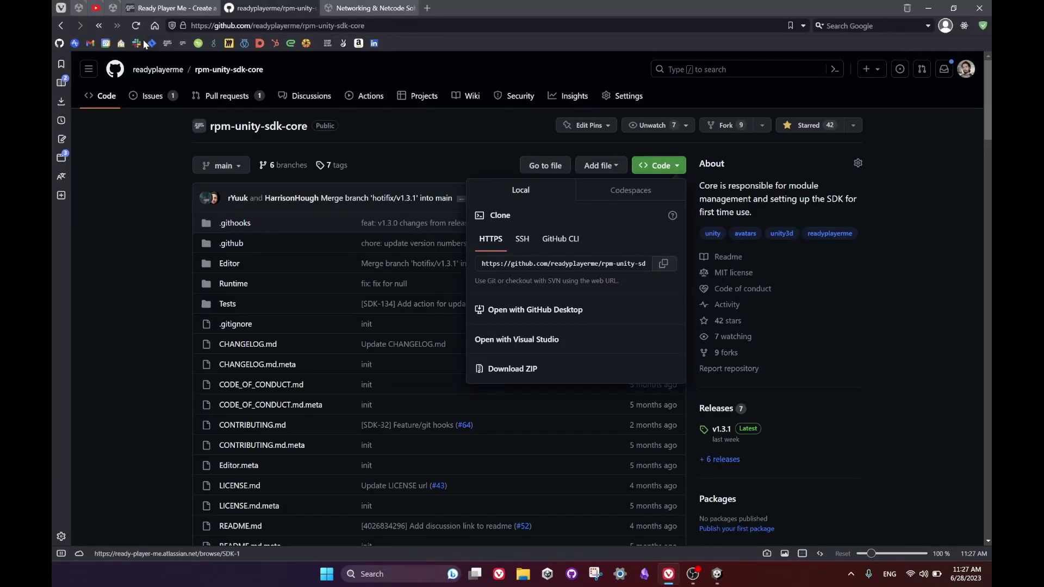
{"action": "left_click", "coordinate": [62, 26]}
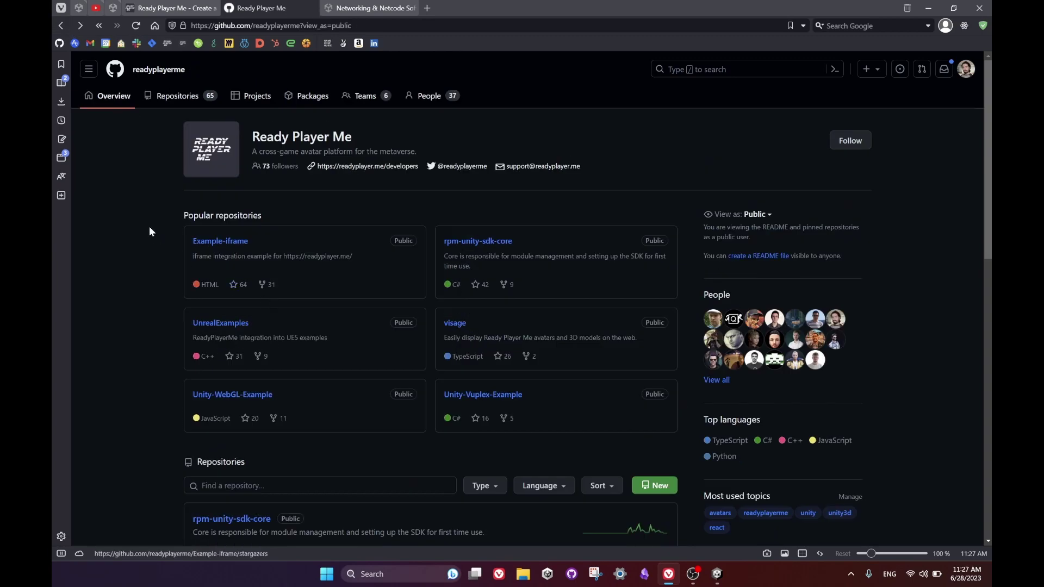
{"action": "left_click", "coordinate": [247, 240]}
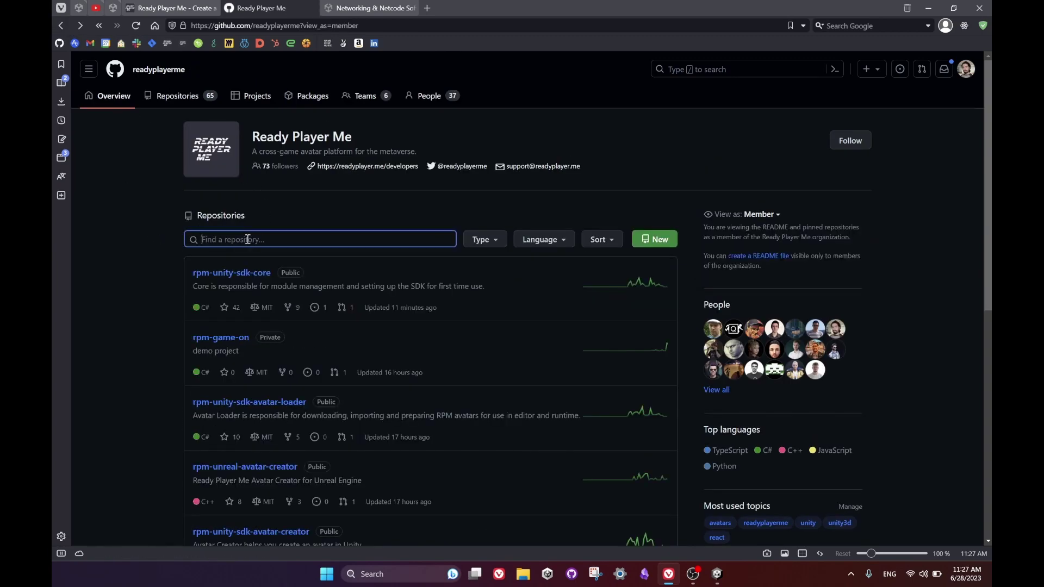
{"action": "type", "text": "netcode"}
{"action": "left_click", "coordinate": [269, 296]}
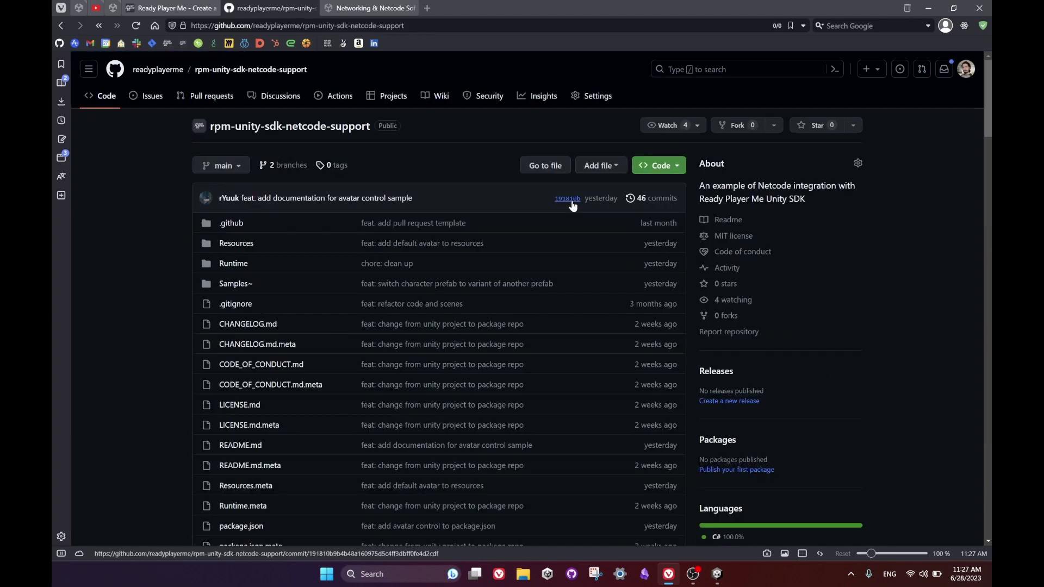
{"action": "left_click", "coordinate": [667, 172]}
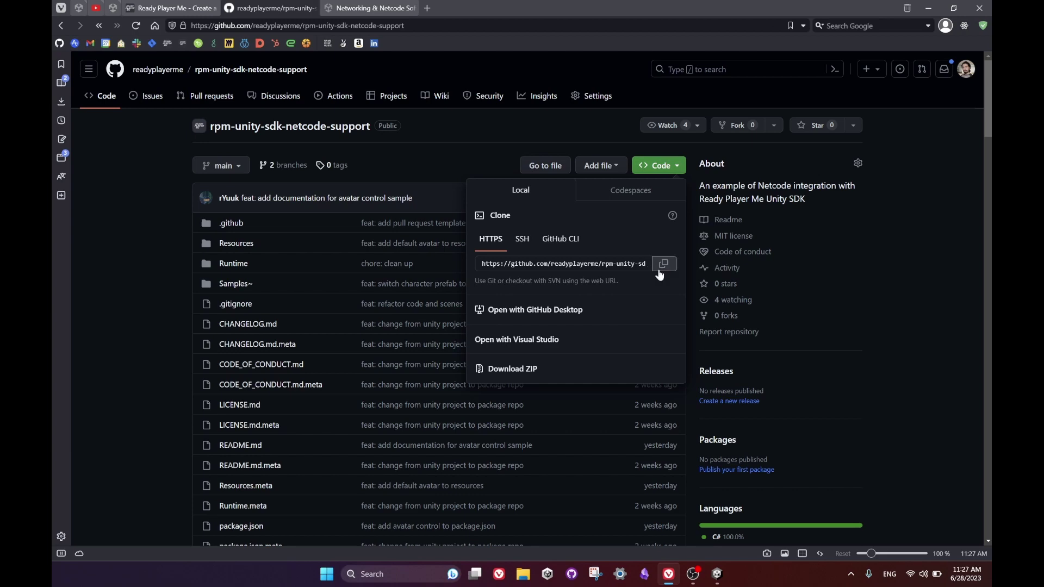
{"action": "left_click", "coordinate": [715, 577]}
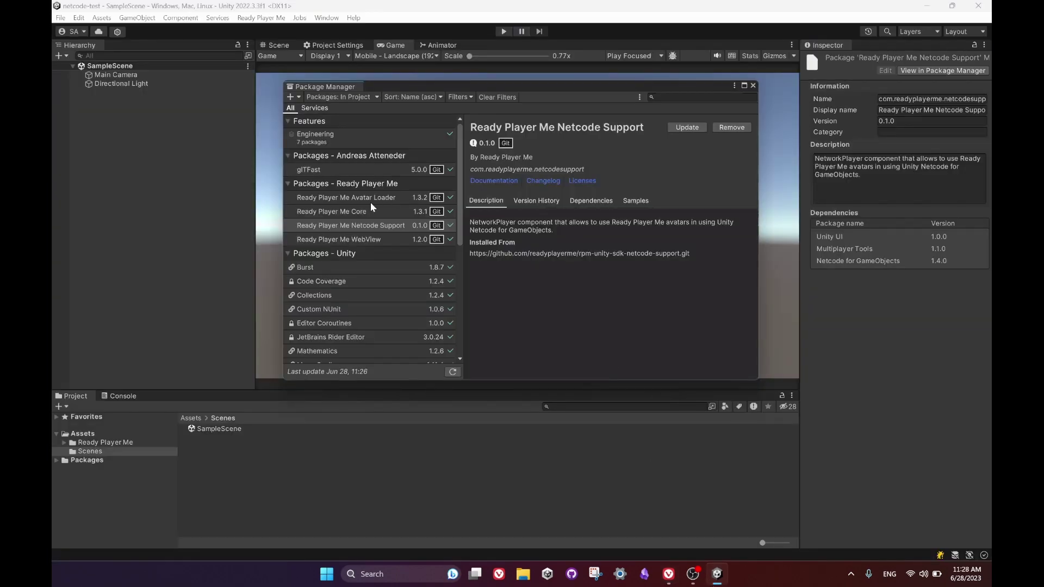
- Import the Avatar Control sample from Ready Player Me Netcode Support's Samples list
{"action": "left_click", "coordinate": [349, 228]}
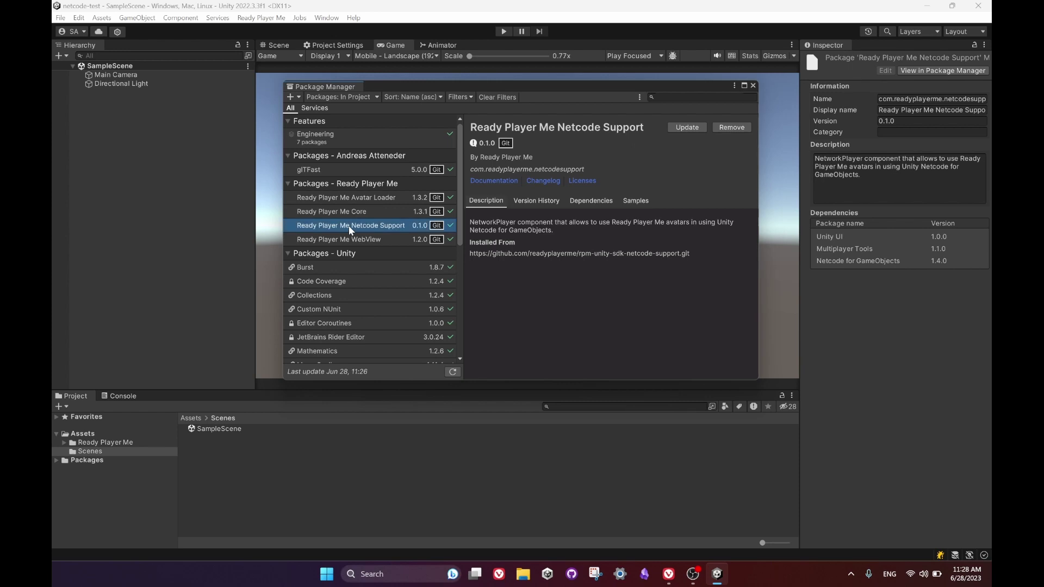
{"action": "left_click", "coordinate": [642, 202]}
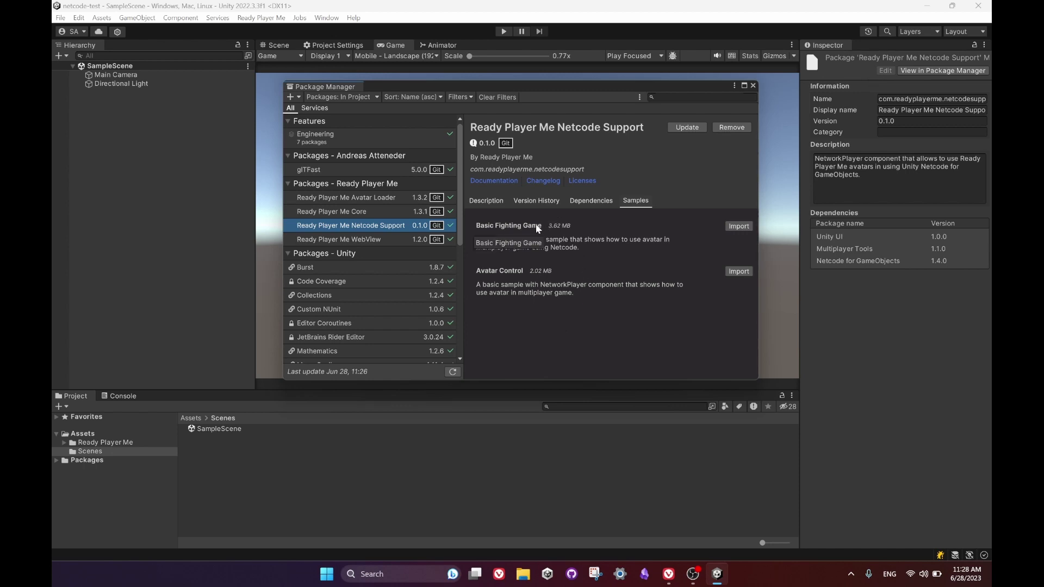
{"action": "left_click", "coordinate": [738, 272]}
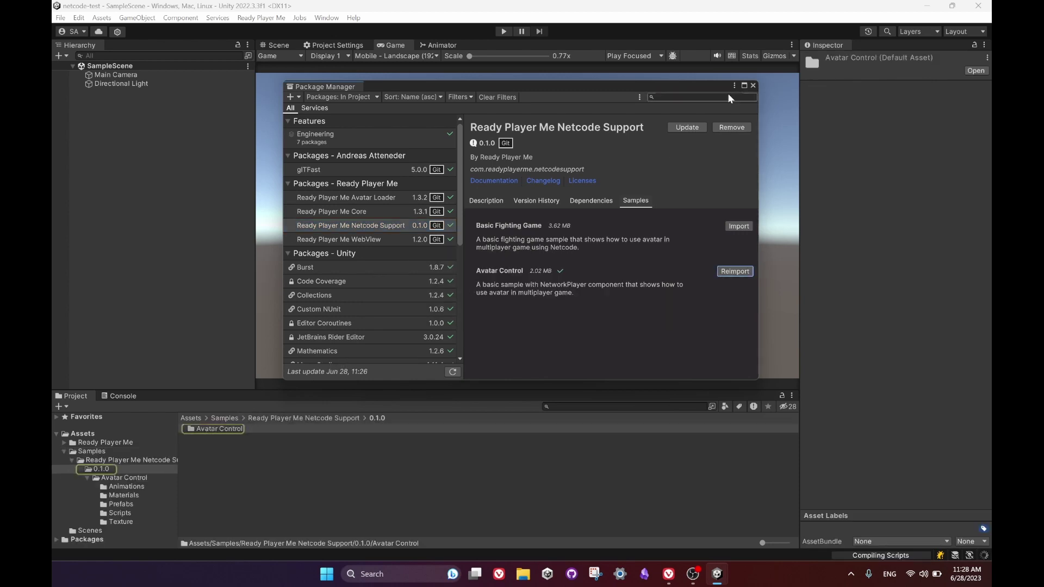
- Close Package Manager and open the imported Avatar Control sample scene
{"action": "left_click", "coordinate": [752, 86]}
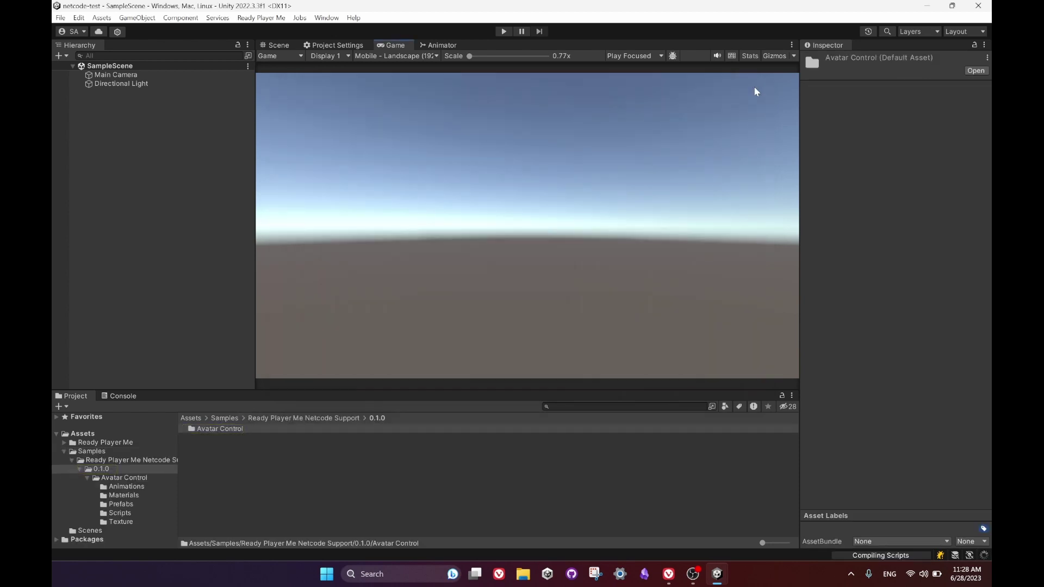
{"action": "double_click", "coordinate": [228, 430]}
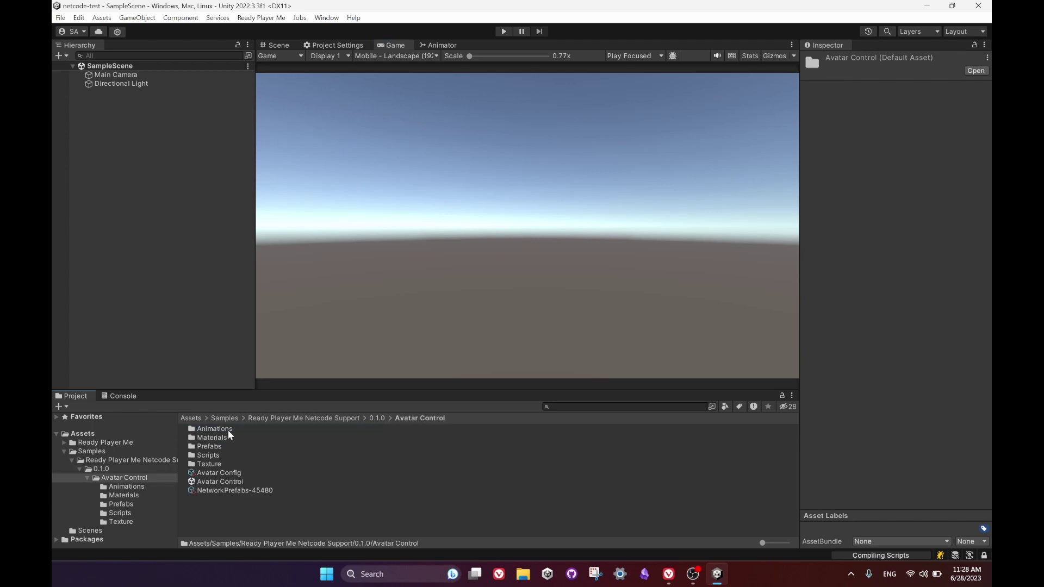
{"action": "double_click", "coordinate": [215, 483]}
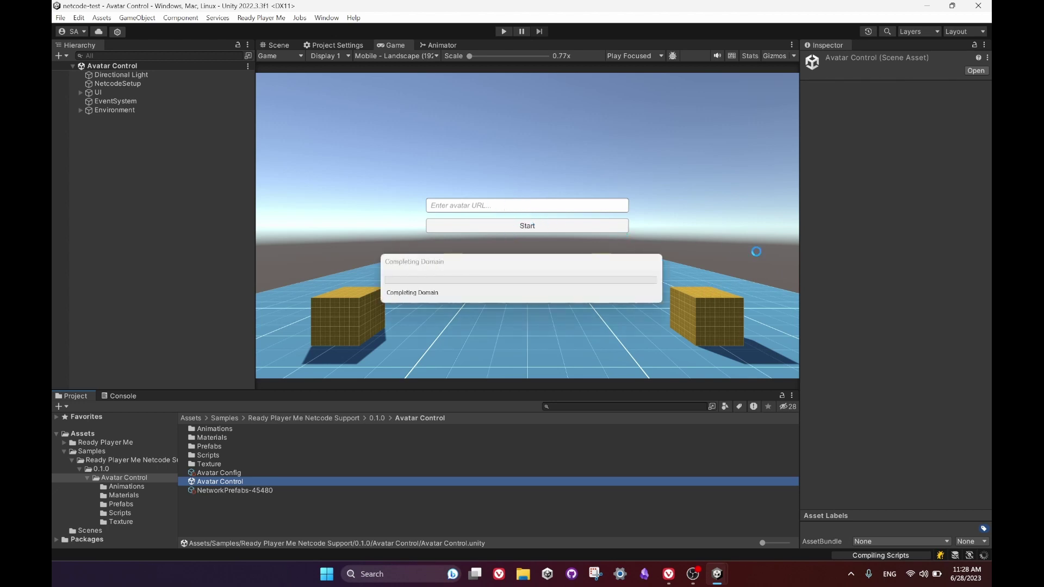
- Inspect NetcodeSetup's Network Manager and locate its RPM_Netcode_Test_Character player prefab
{"action": "left_click", "coordinate": [125, 84]}
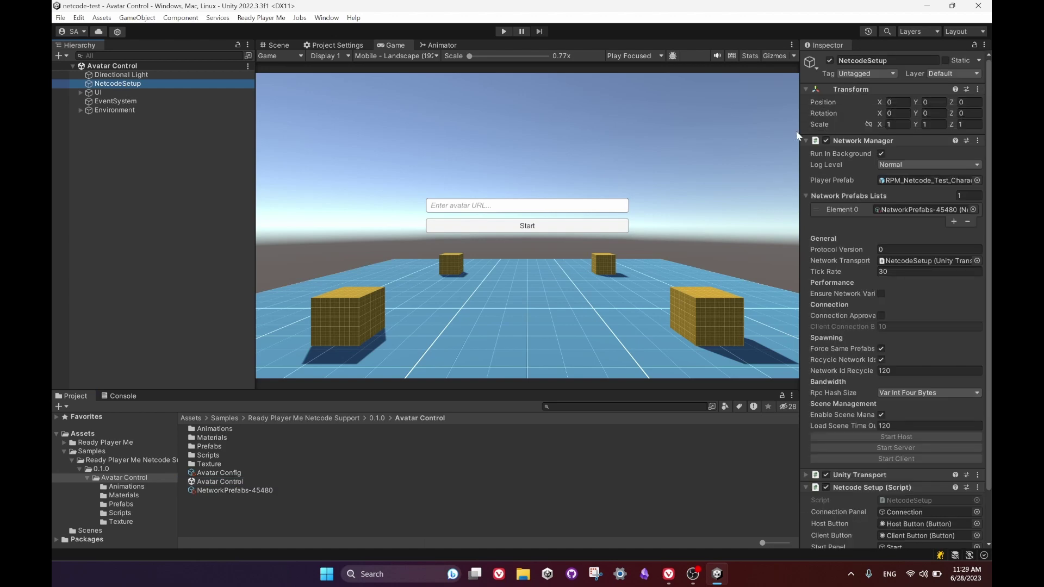
{"action": "left_click_drag", "start_coordinate": [797, 136], "coordinate": [724, 139]}
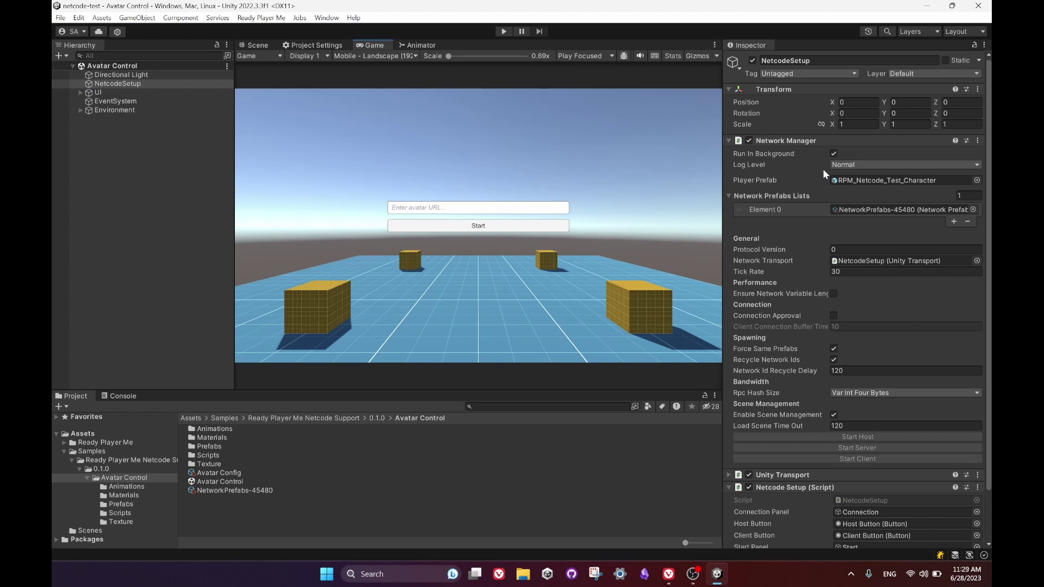
{"action": "left_click", "coordinate": [864, 181]}
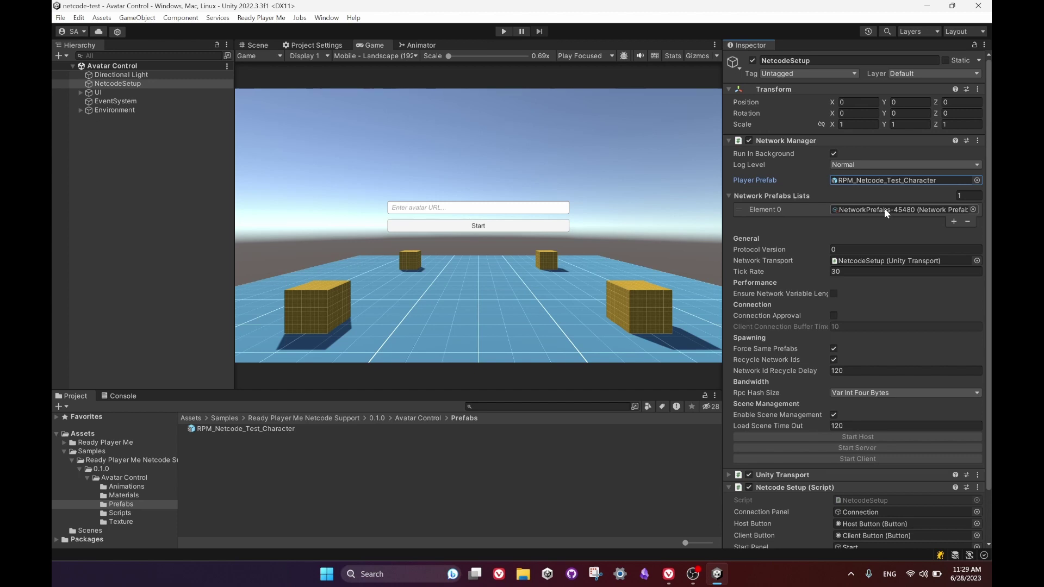
{"action": "left_click", "coordinate": [800, 141]}
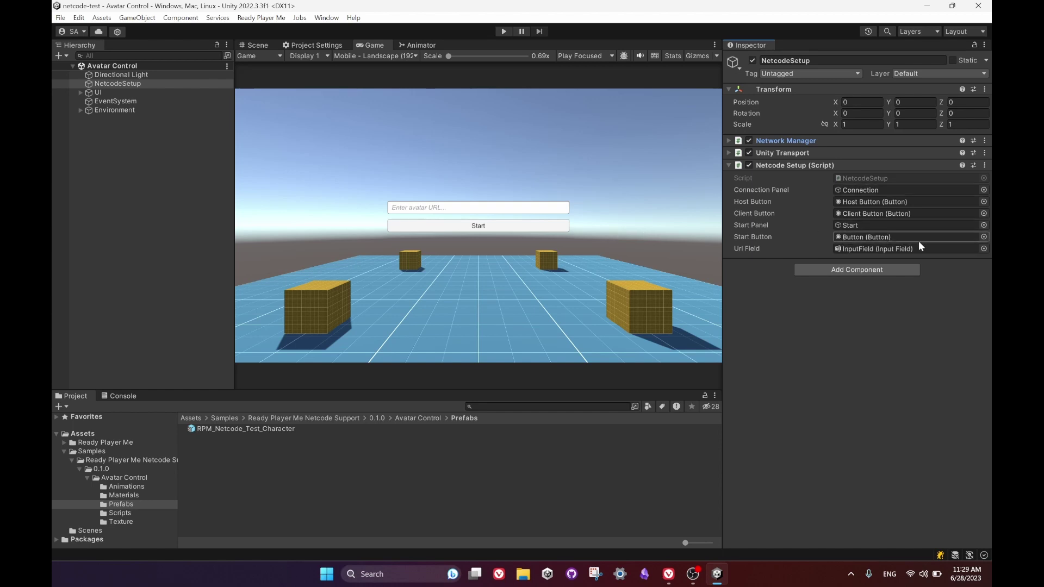
- Open the RPM_Netcode_Test_Character prefab in the Scene view and inspect Renderer_Transparent and Camera
{"action": "left_click", "coordinate": [128, 502]}
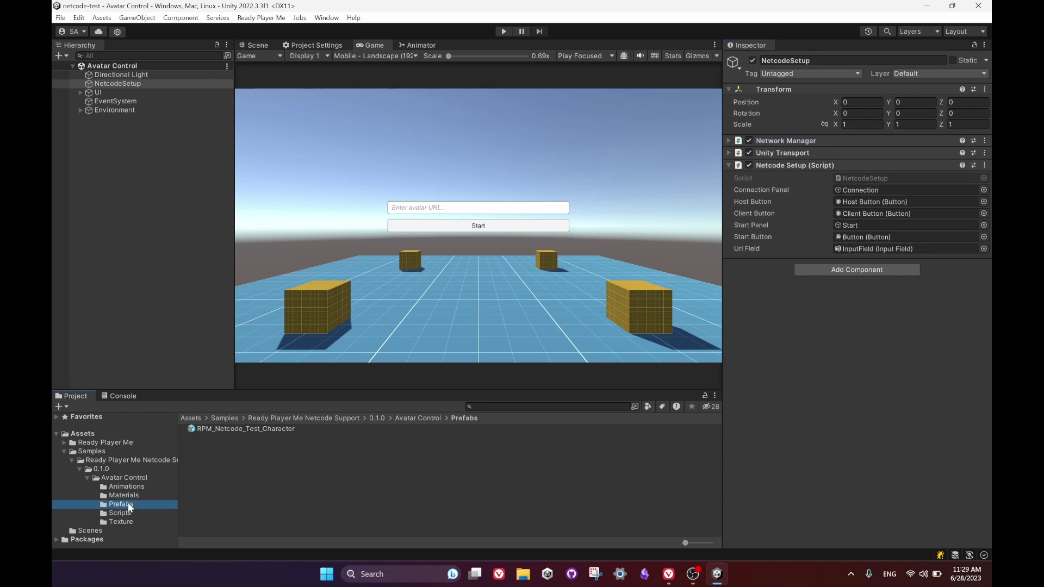
{"action": "left_click", "coordinate": [243, 430]}
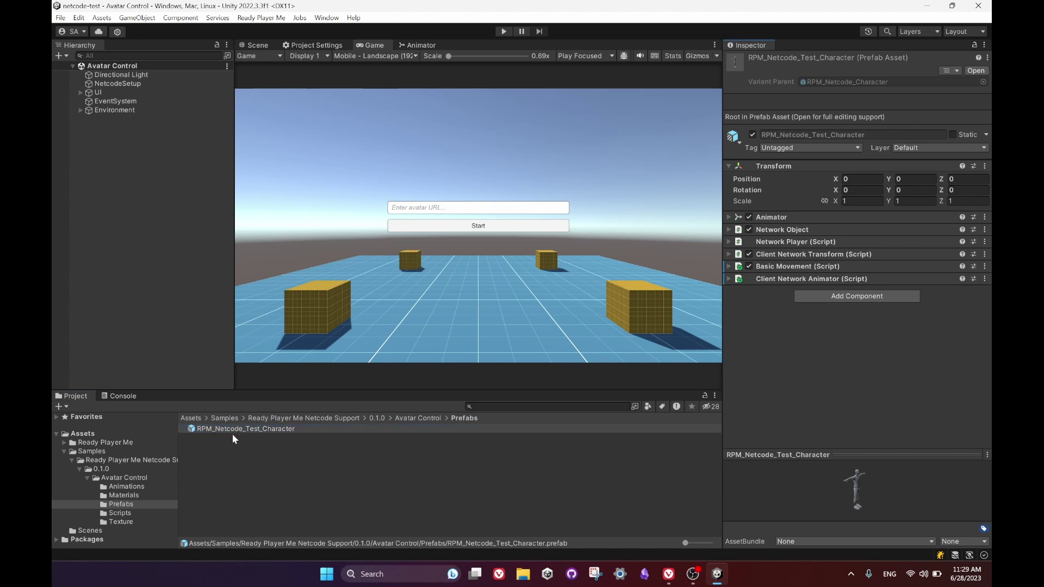
{"action": "double_click", "coordinate": [239, 428]}
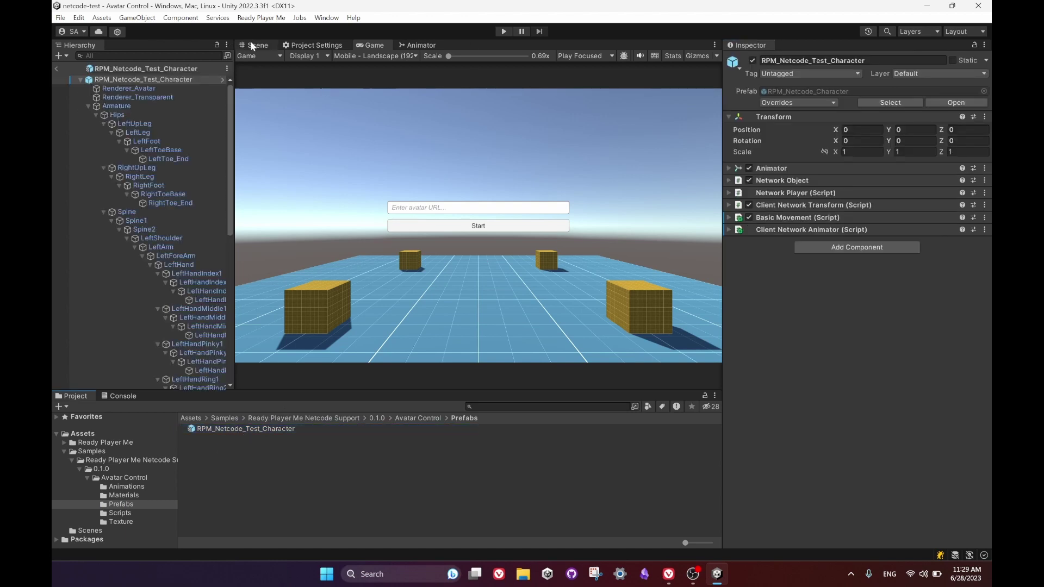
{"action": "left_click", "coordinate": [252, 41]}
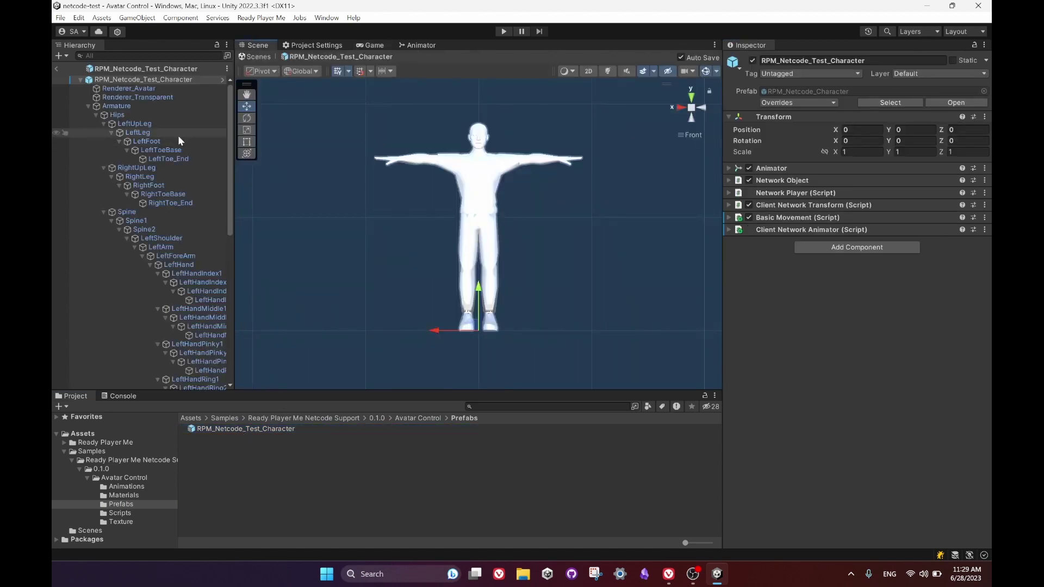
{"action": "left_click", "coordinate": [149, 98]}
{"action": "left_click", "coordinate": [88, 107]}
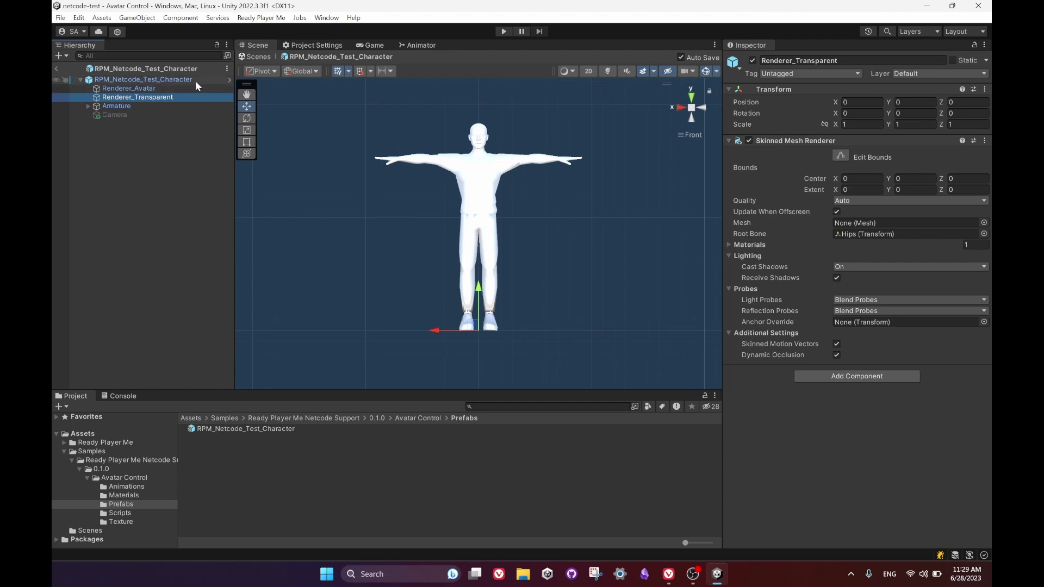
{"action": "left_click", "coordinate": [130, 115]}
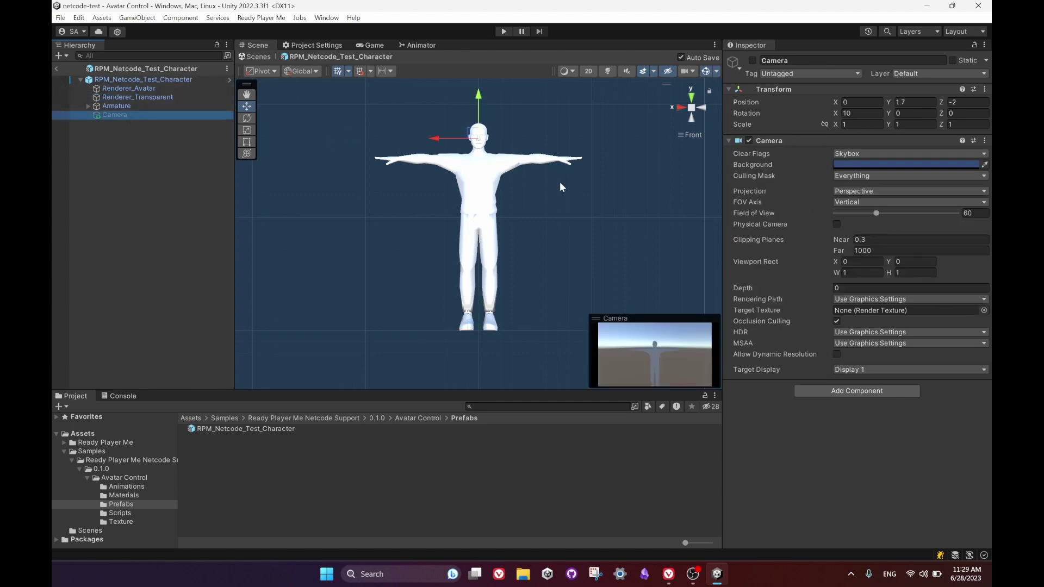
- Review the prefab root's Network Object, Network Player, Animator and Movement components, then ping the NetworkPlayer script
{"action": "left_click", "coordinate": [565, 160]}
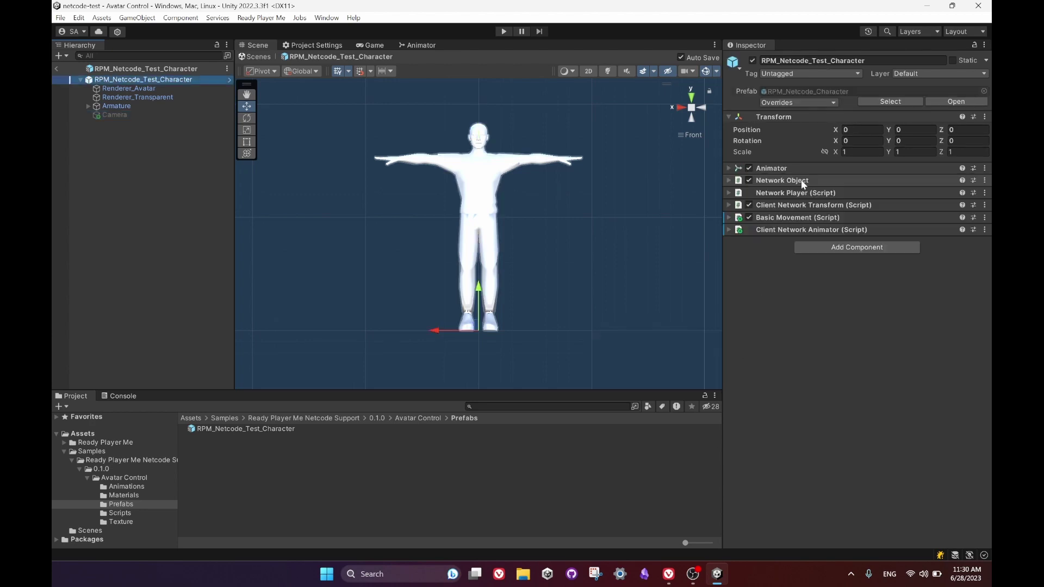
{"action": "left_click", "coordinate": [801, 181]}
{"action": "left_click", "coordinate": [801, 181]}
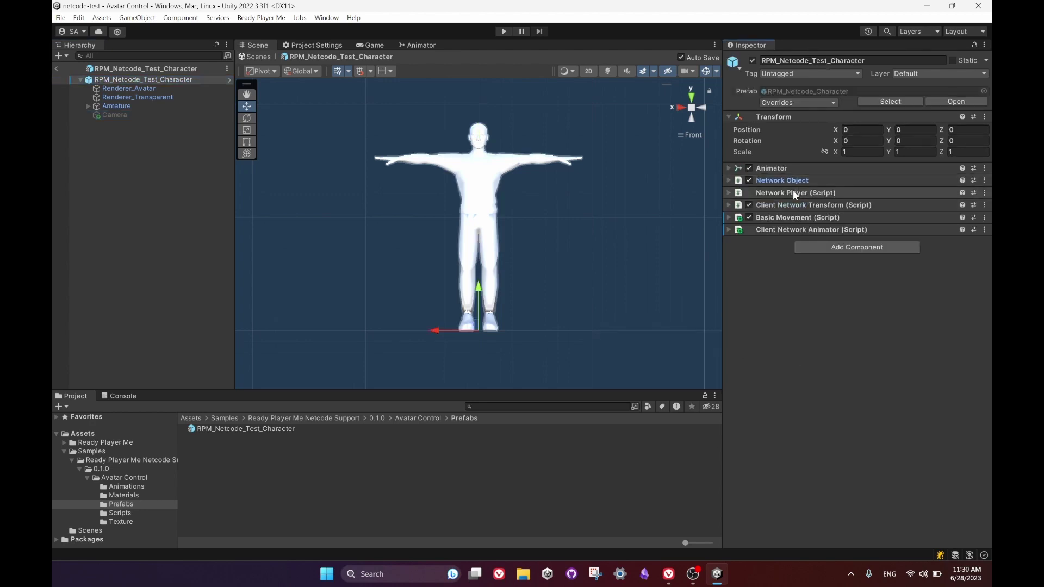
{"action": "left_click", "coordinate": [816, 192]}
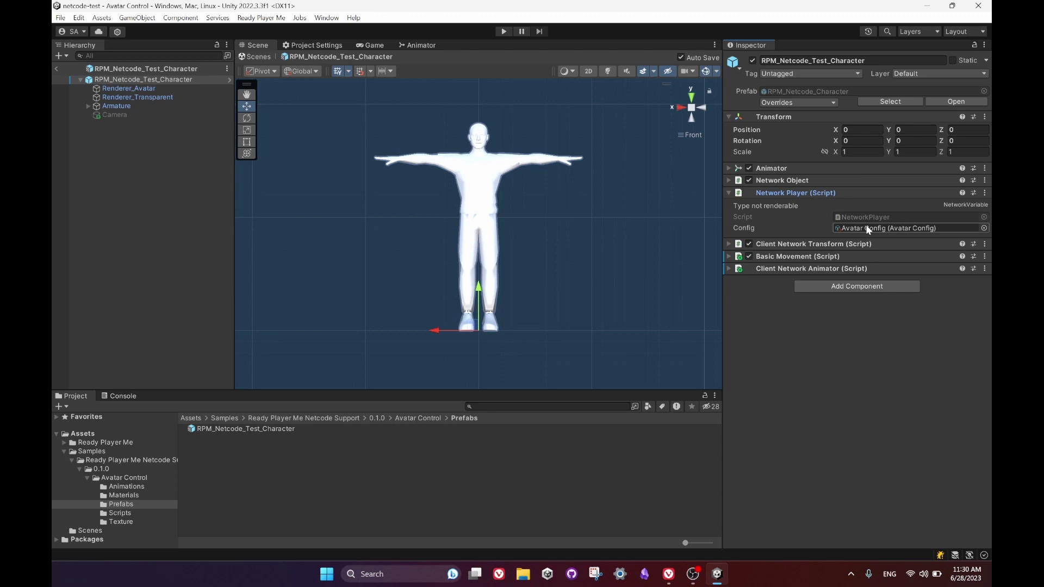
{"action": "left_click", "coordinate": [800, 262]}
{"action": "left_click", "coordinate": [811, 257]}
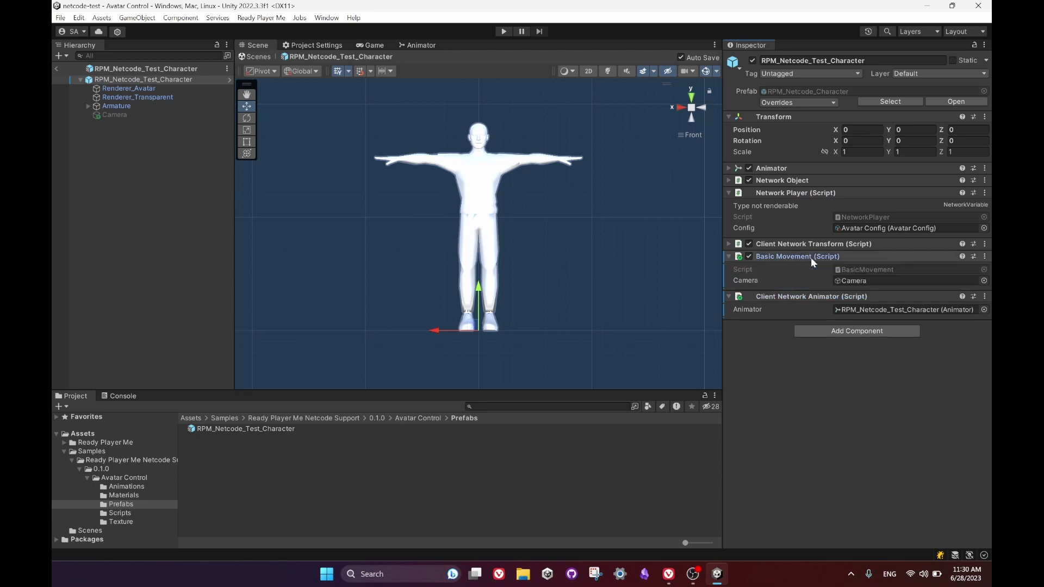
{"action": "left_click", "coordinate": [807, 296]}
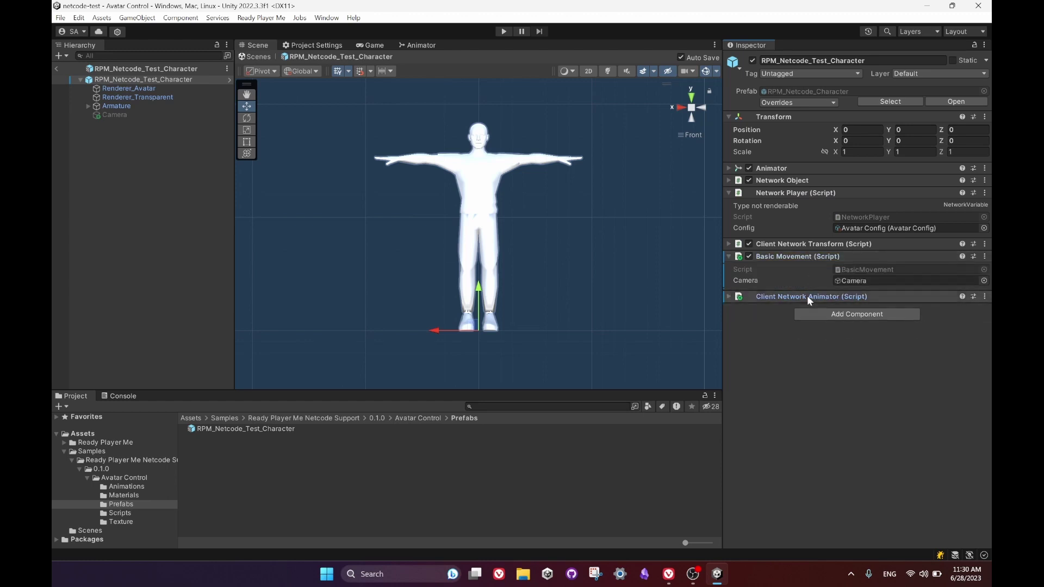
{"action": "left_click", "coordinate": [806, 259]}
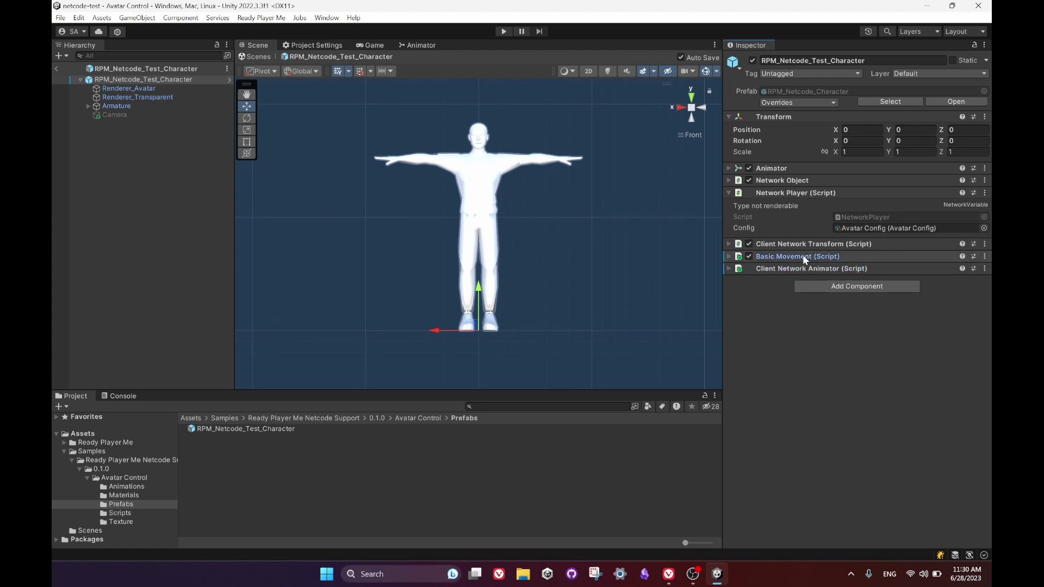
{"action": "left_click", "coordinate": [869, 219]}
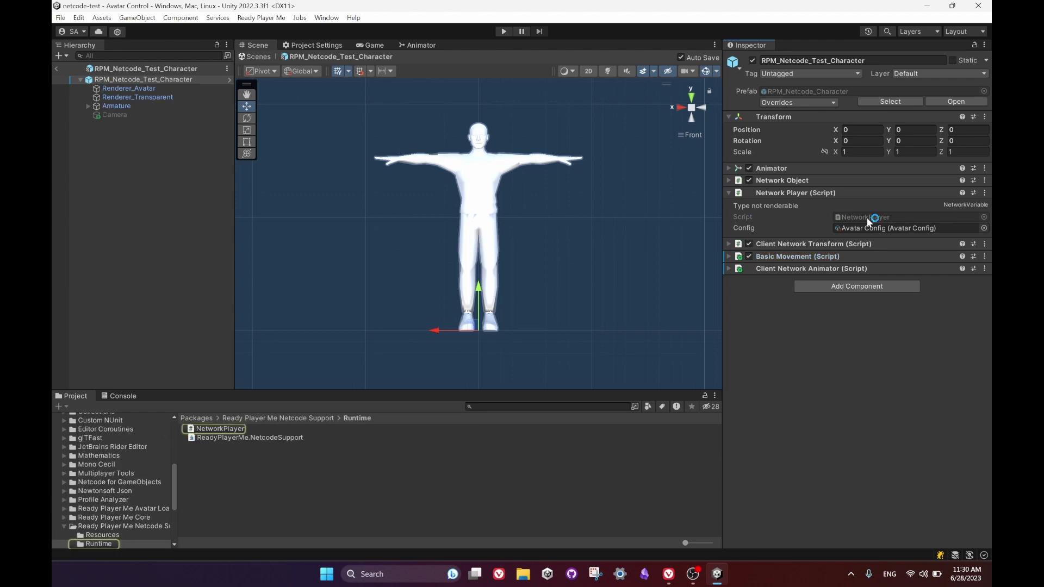
- Open NetworkPlayer.cs in Rider and read through its OnNetworkSpawn and LoadAvatar code
{"action": "double_click", "coordinate": [869, 218]}
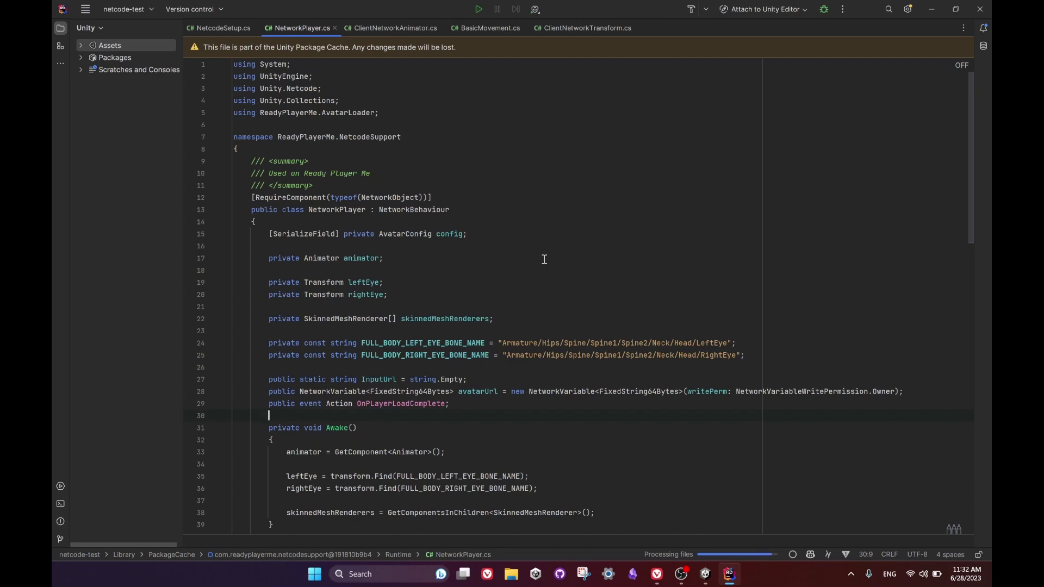
{"action": "scroll", "coordinate": [544, 260], "scroll_direction": "down", "scroll_amount": 5}
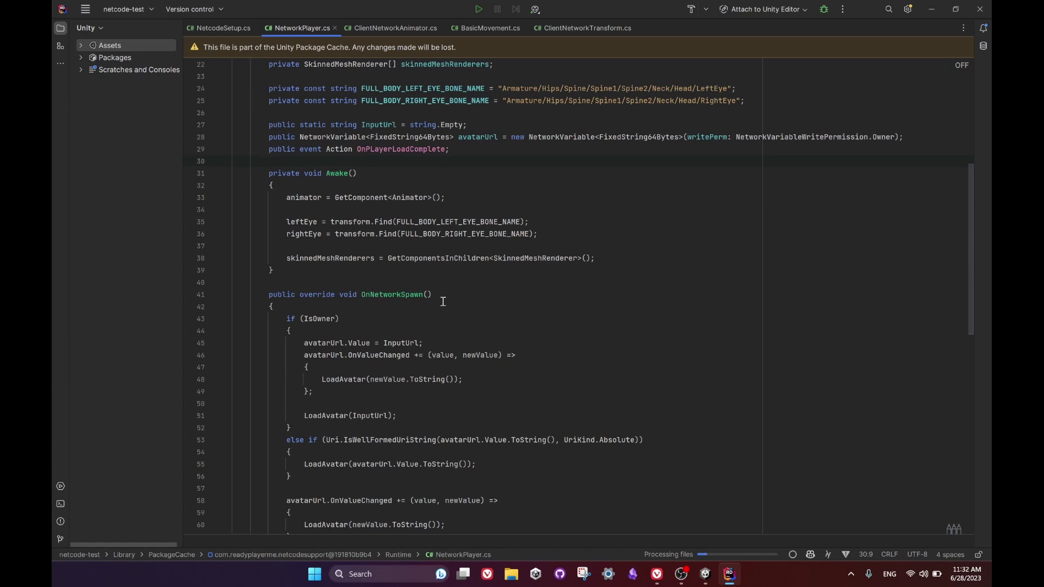
{"action": "scroll", "coordinate": [443, 302], "scroll_direction": "down", "scroll_amount": 5}
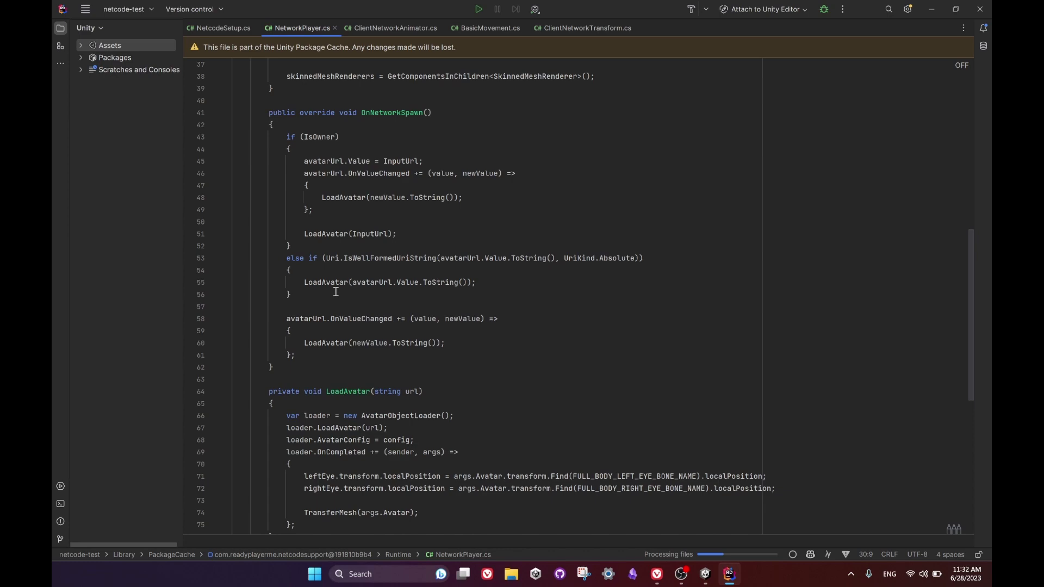
{"action": "scroll", "coordinate": [476, 218], "scroll_direction": "up", "scroll_amount": 9}
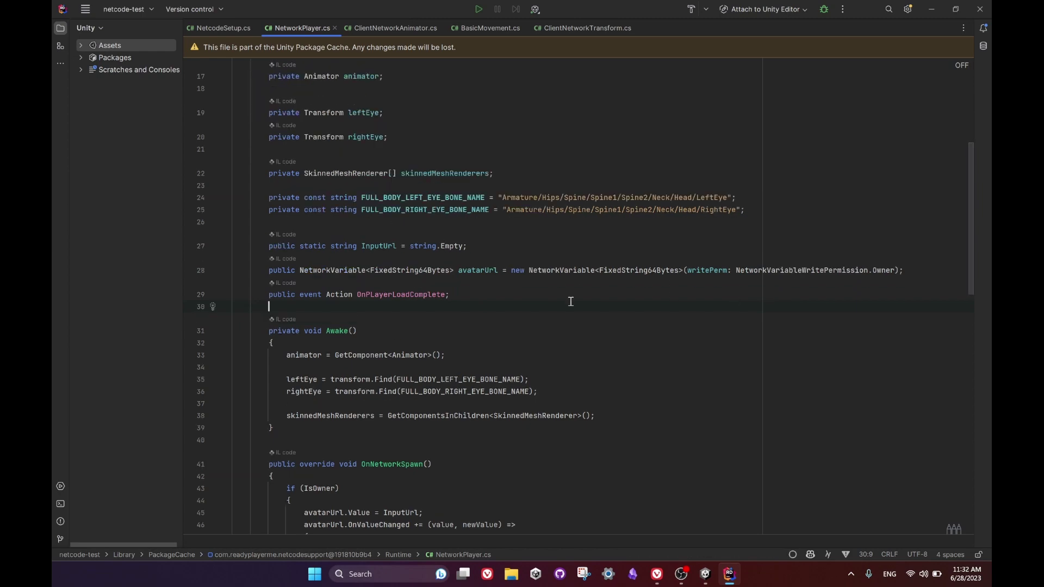
{"action": "scroll", "coordinate": [571, 302], "scroll_direction": "down", "scroll_amount": 10}
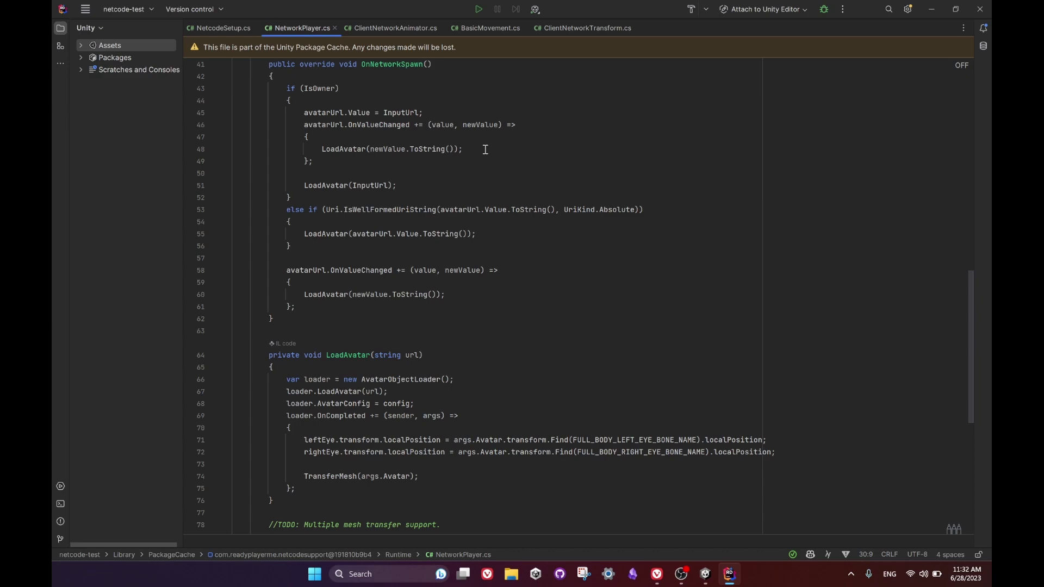
{"action": "scroll", "coordinate": [505, 167], "scroll_direction": "up", "scroll_amount": 3}
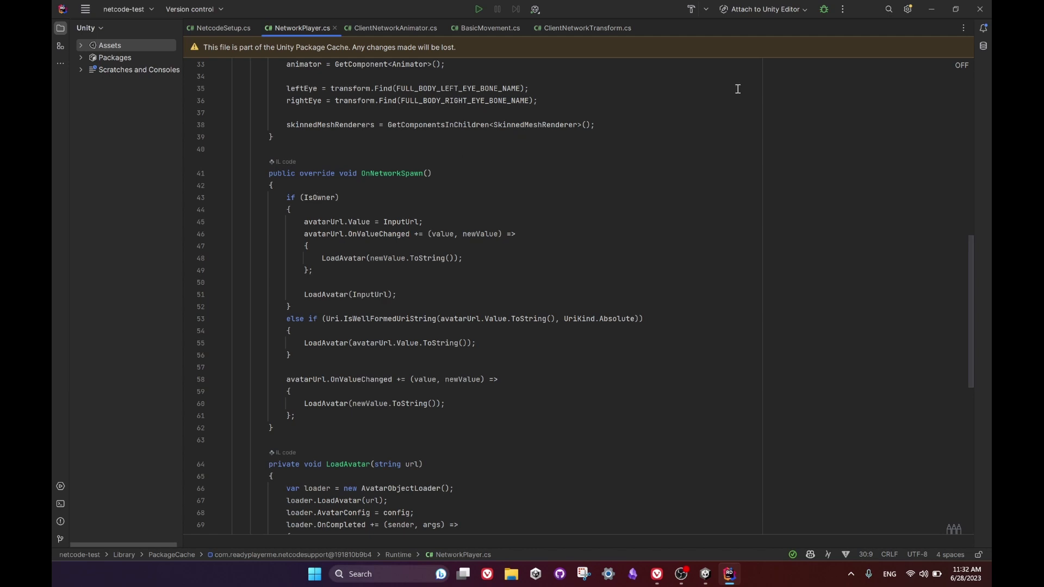
- Return to Unity, reposition the launched netcode-test build window, and bring up Vivaldi
{"action": "left_click", "coordinate": [932, 9]}
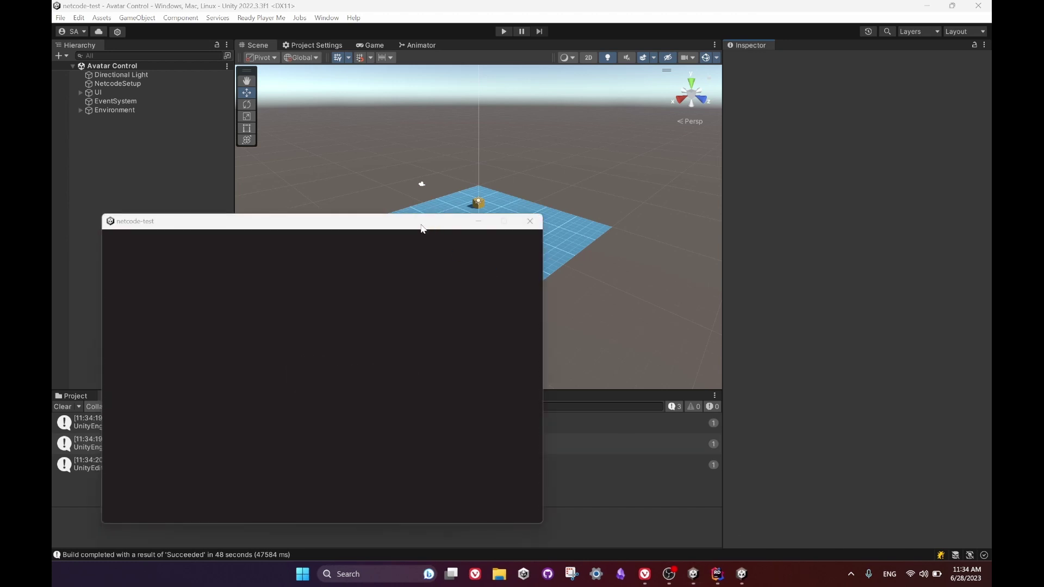
{"action": "left_click_drag", "start_coordinate": [423, 228], "coordinate": [713, 114]}
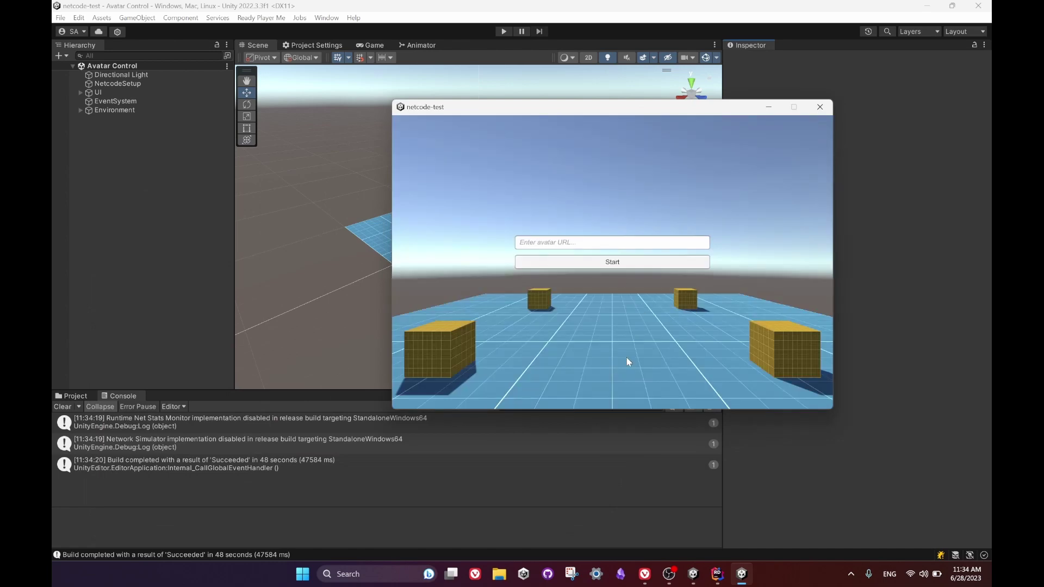
{"action": "left_click", "coordinate": [647, 577]}
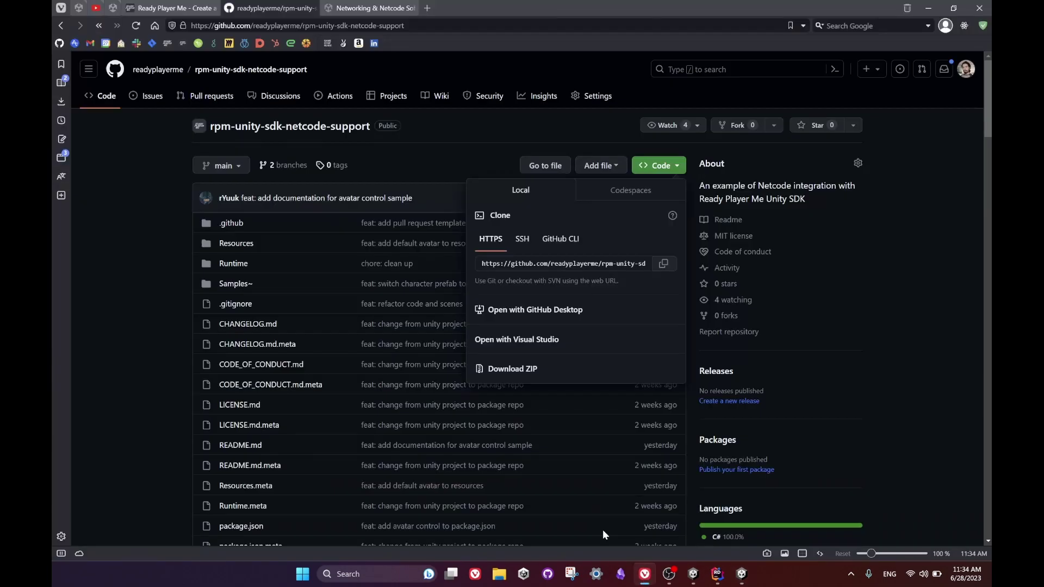
- Copy the first avatar's .glb URL from Ready Player Me, paste it into netcode-test, and start
{"action": "left_click", "coordinate": [196, 5]}
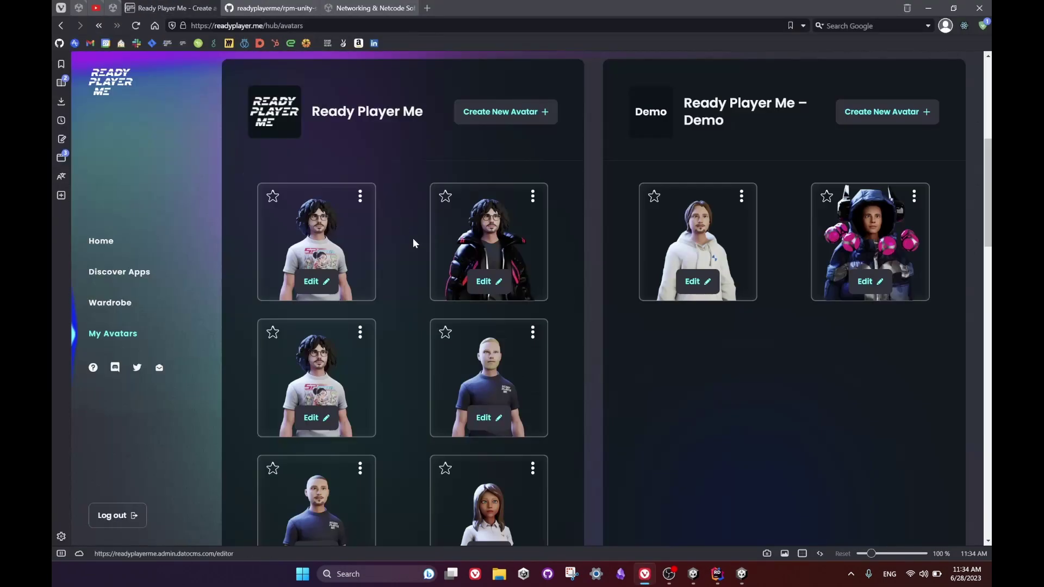
{"action": "left_click", "coordinate": [360, 197]}
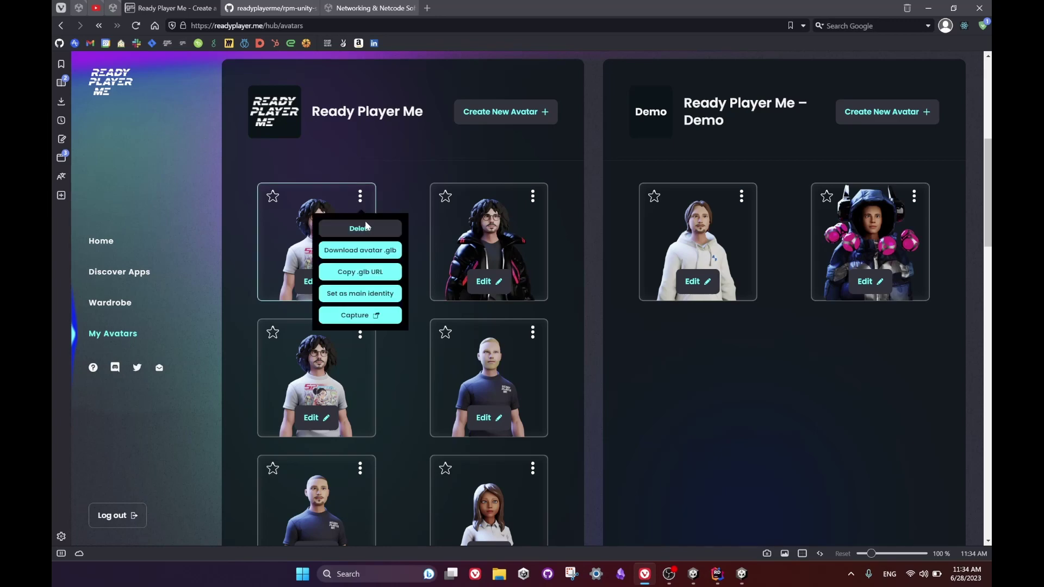
{"action": "left_click", "coordinate": [376, 273]}
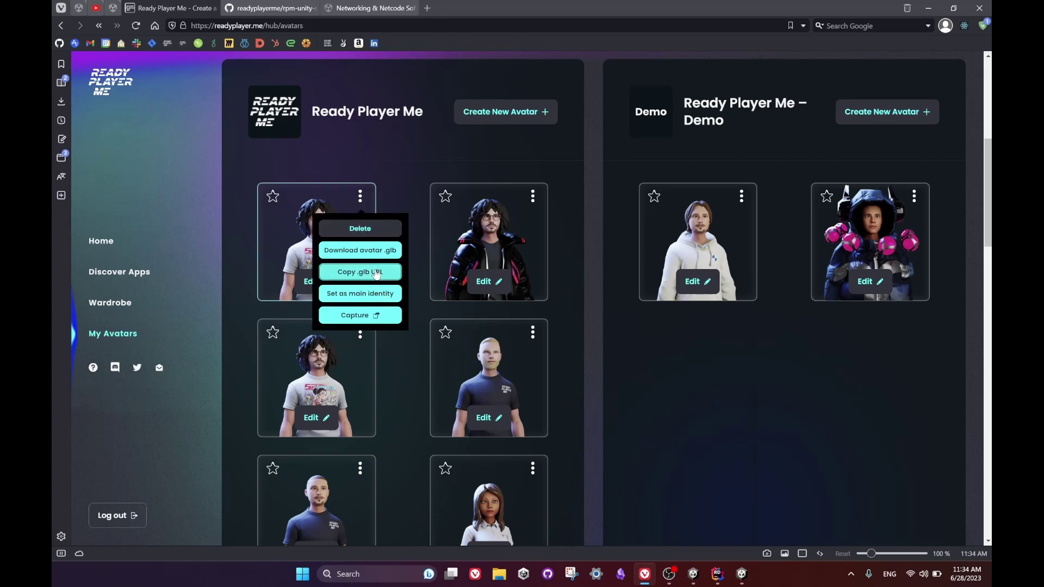
{"action": "left_click", "coordinate": [742, 574]}
{"action": "left_click", "coordinate": [607, 248]}
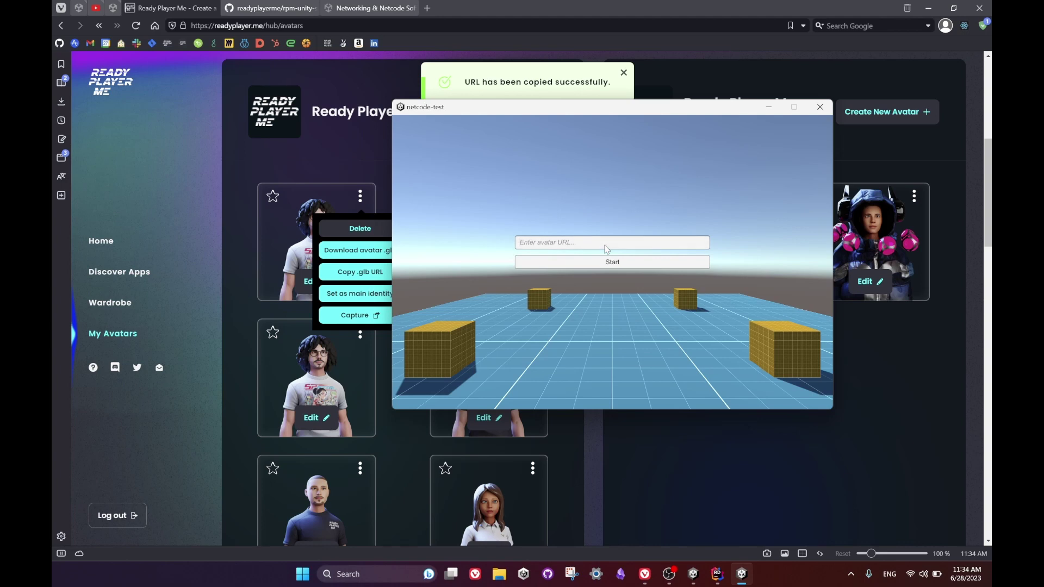
{"action": "key", "text": "ctrl+v"}
{"action": "left_click", "coordinate": [606, 263]}
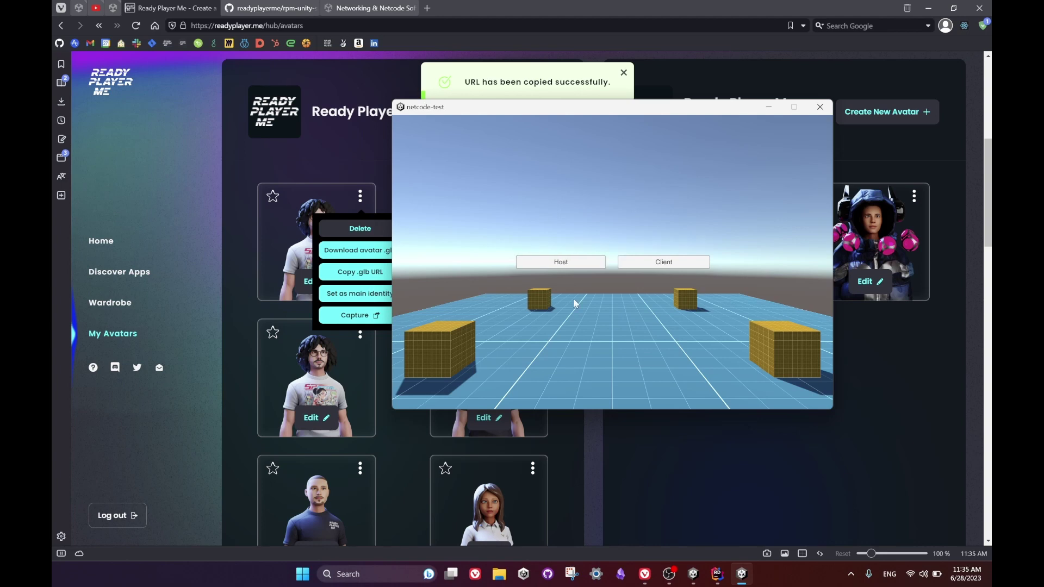
- Start netcode-test as Host and walk the avatar around the platform using W, A, D and S
{"action": "left_click", "coordinate": [575, 262]}
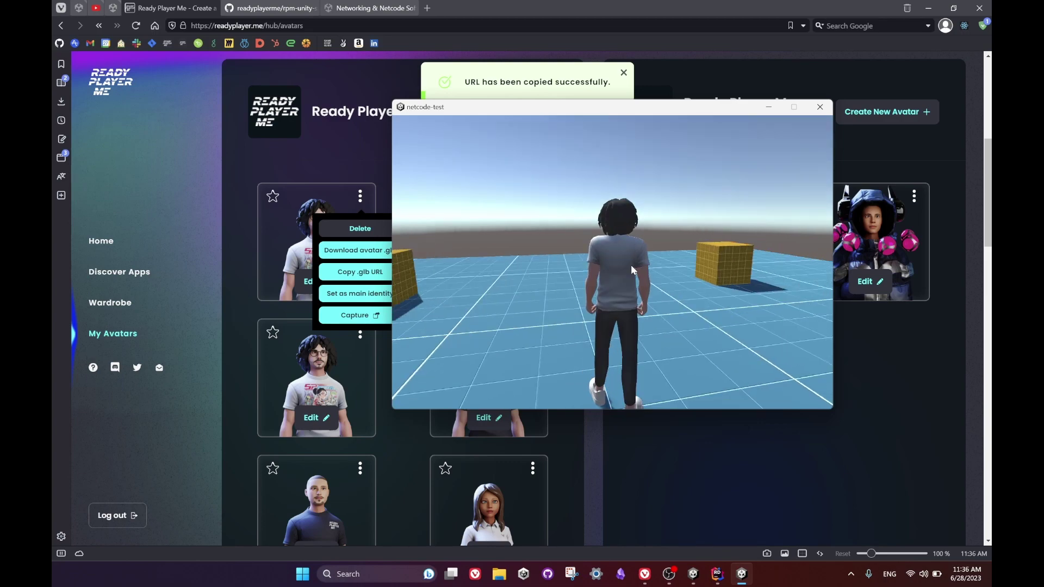
{"action": "key", "text": "w"}
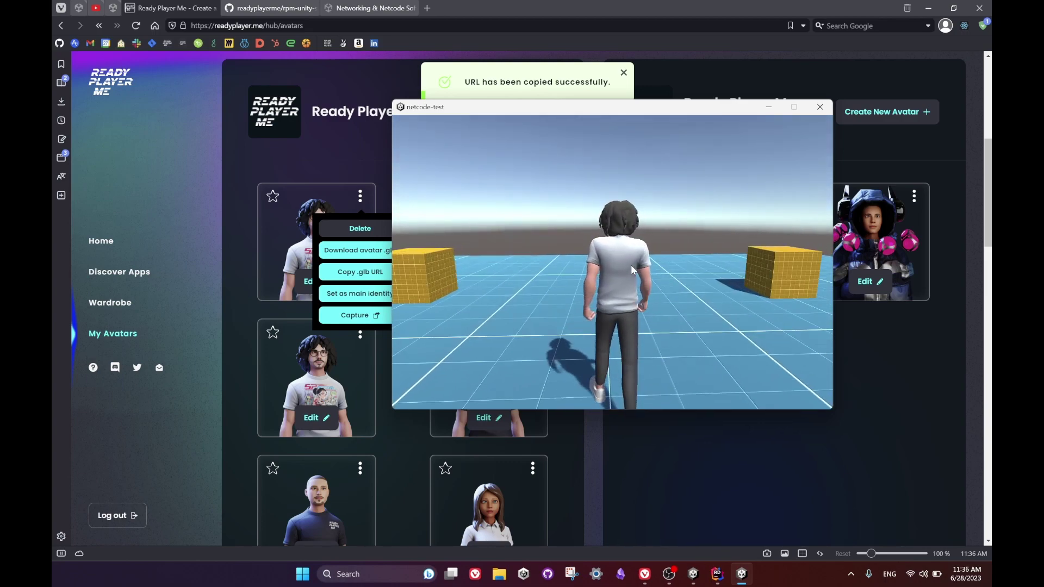
{"action": "key", "text": "a"}
{"action": "key", "text": "d"}
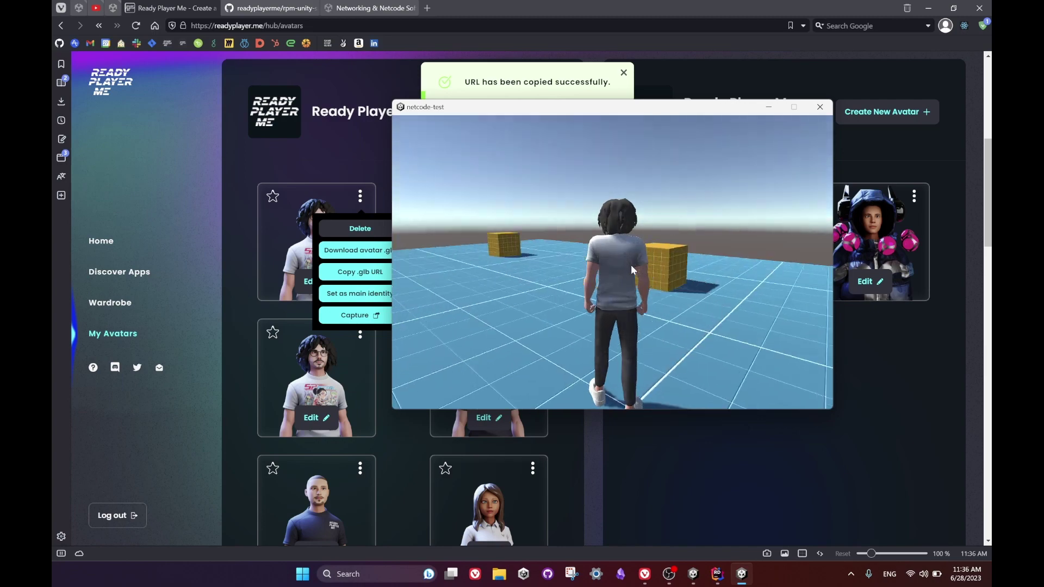
{"action": "key", "text": "s"}
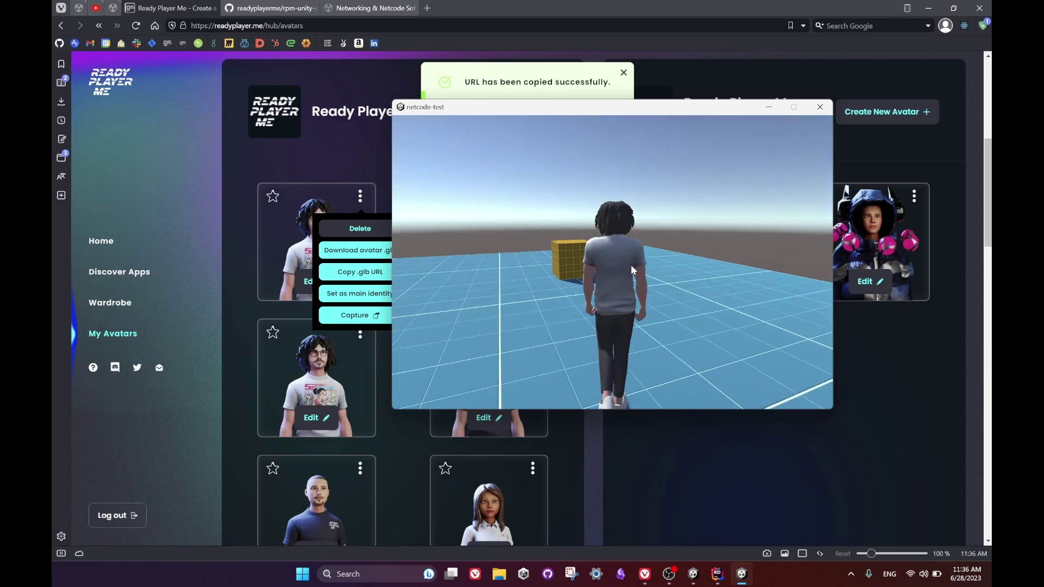
- Enter play mode and copy the Demo avatar's .glb model URL from the browser's avatar list
{"action": "left_click", "coordinate": [695, 575]}
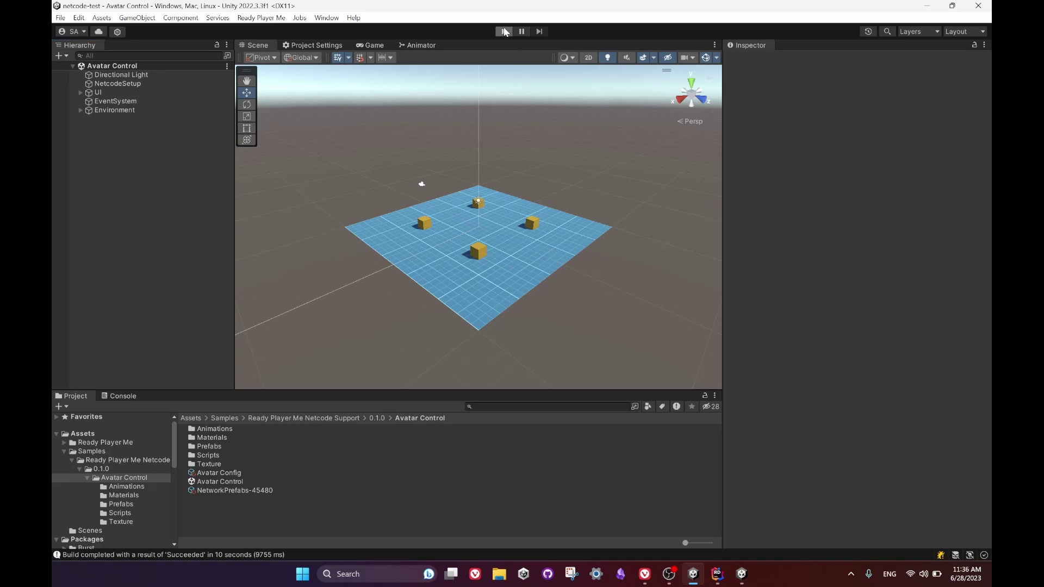
{"action": "left_click", "coordinate": [504, 32]}
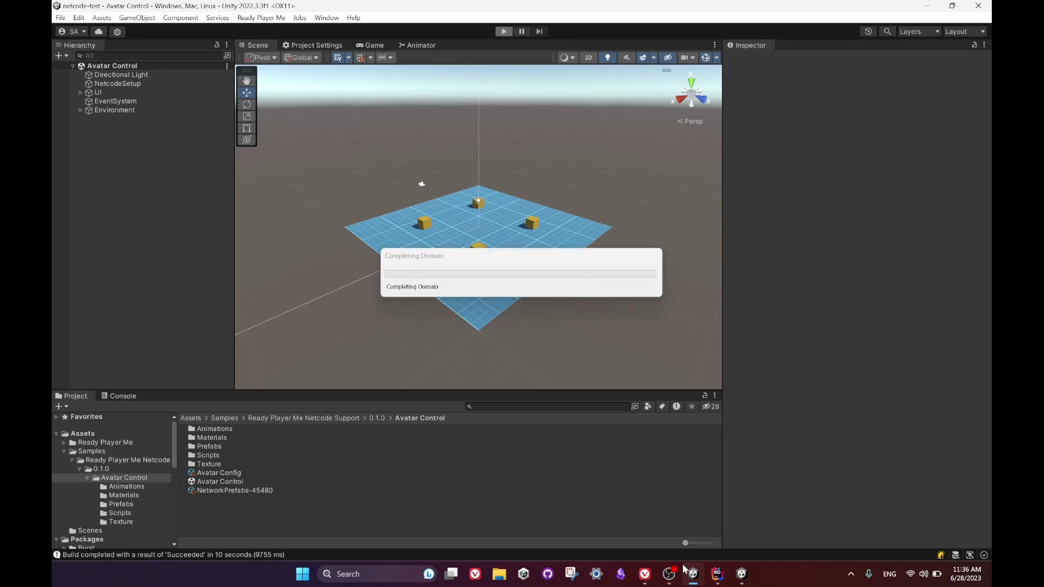
{"action": "left_click", "coordinate": [644, 577]}
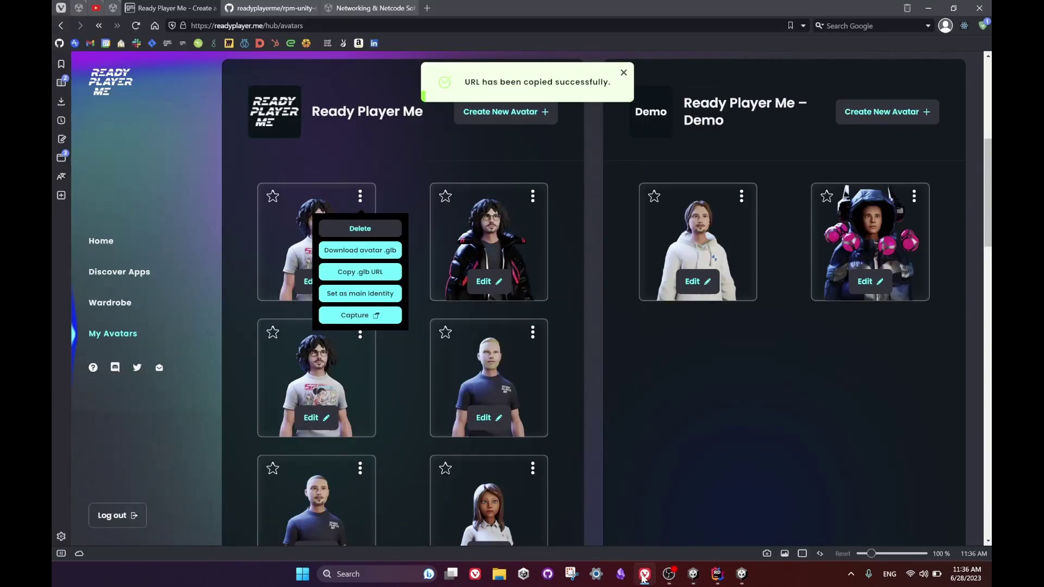
{"action": "left_click", "coordinate": [741, 197]}
{"action": "left_click", "coordinate": [742, 272]}
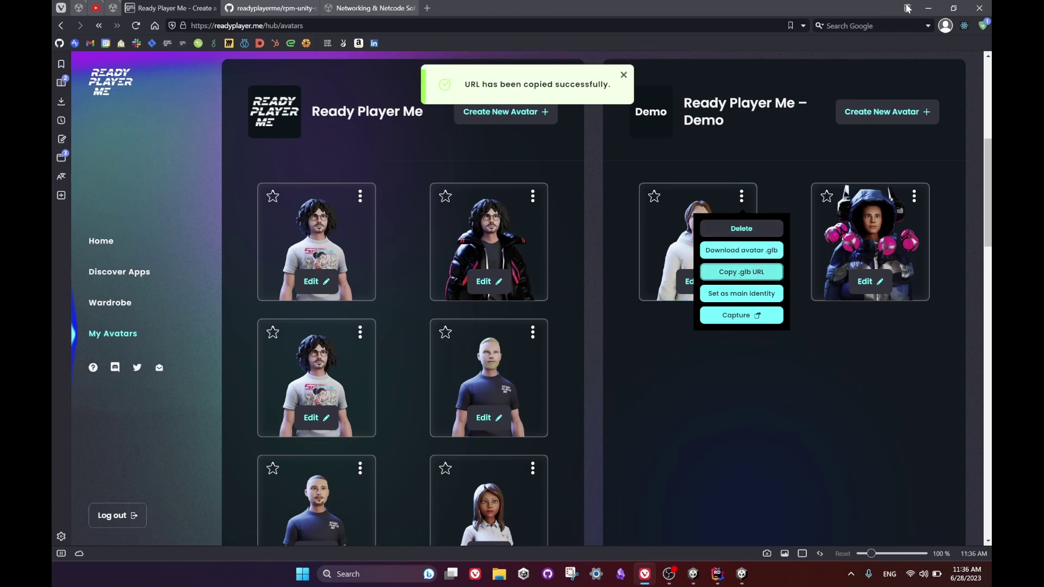
- Paste the Demo avatar URL into the editor's URL field, load it, and join as Client
{"action": "left_click", "coordinate": [928, 8]}
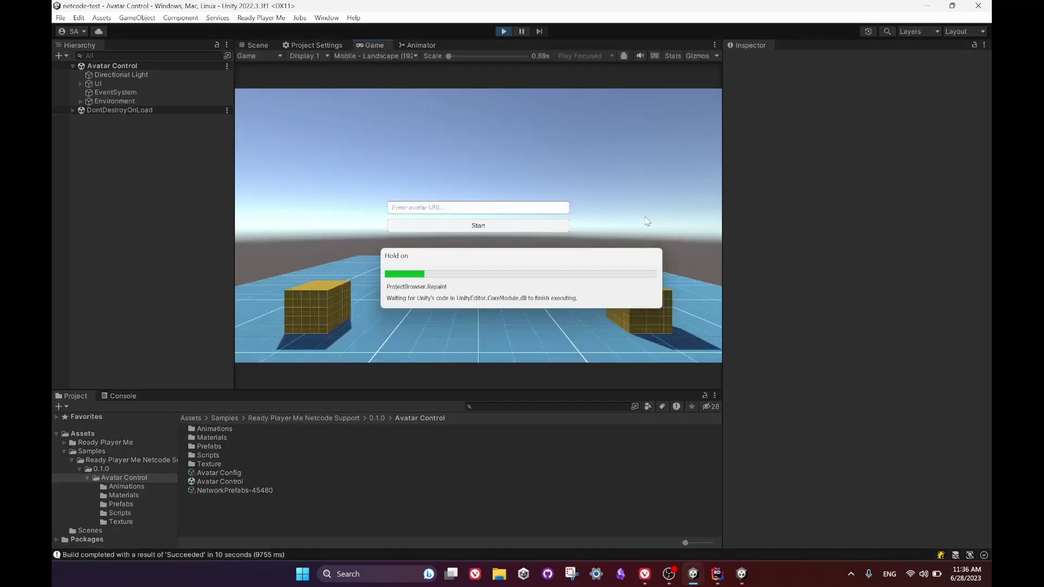
{"action": "left_click", "coordinate": [506, 211]}
{"action": "key", "text": "ctrl+v"}
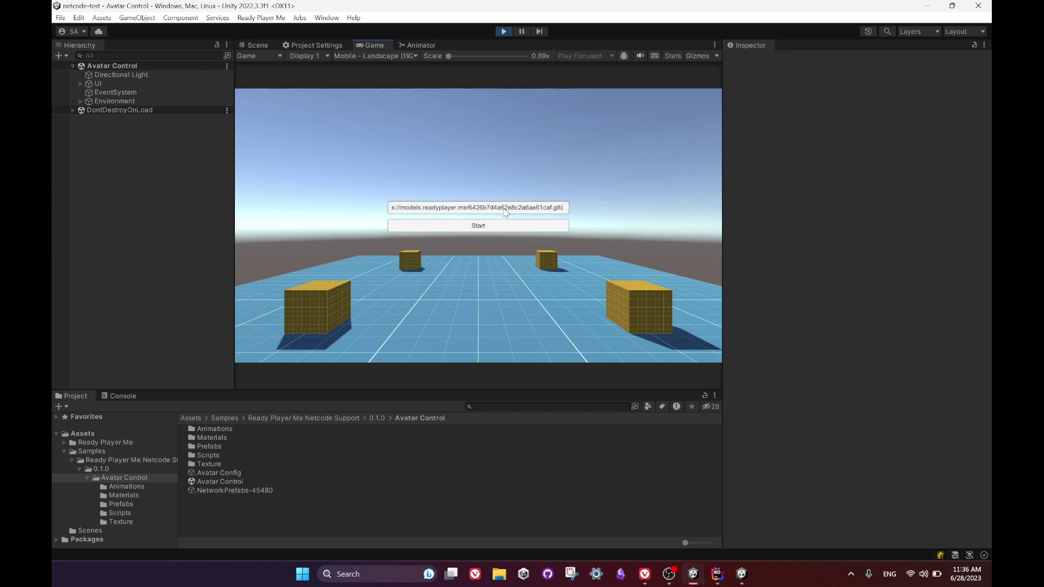
{"action": "left_click", "coordinate": [482, 229]}
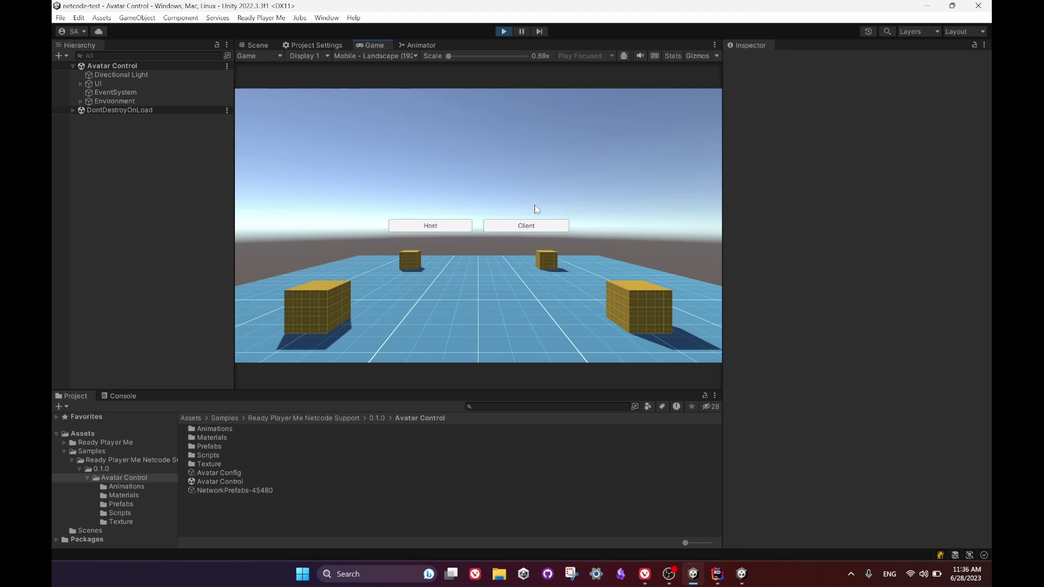
{"action": "left_click", "coordinate": [536, 228]}
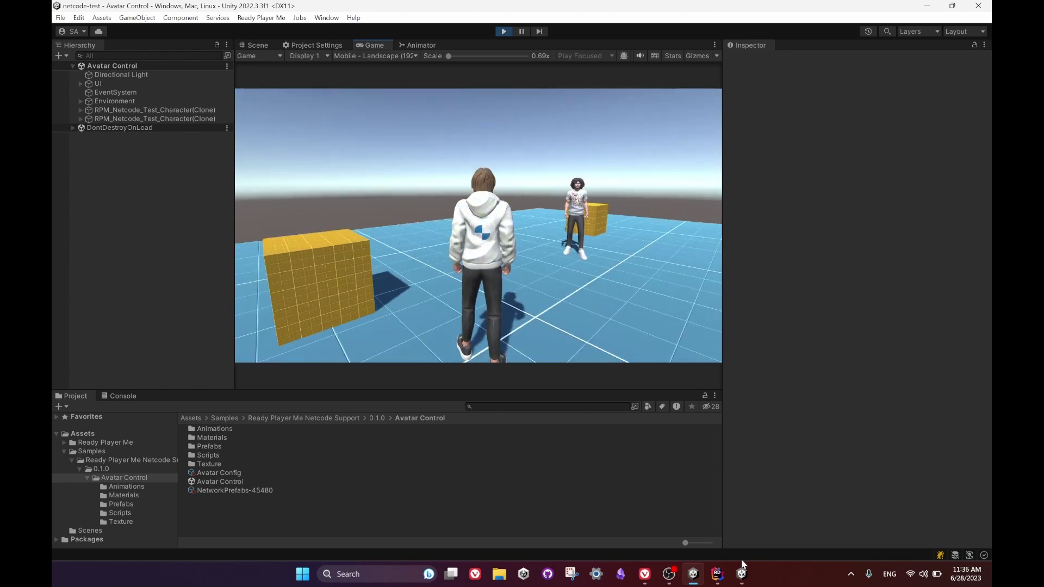
- Bring the netcode-test build window forward and move it aside to uncover the editor
{"action": "left_click", "coordinate": [741, 581]}
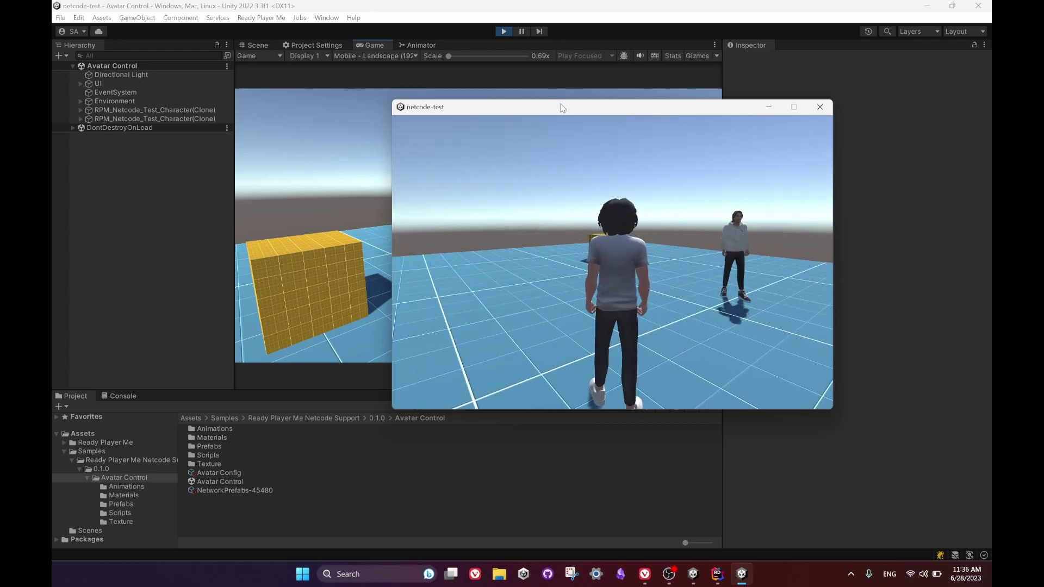
{"action": "left_click_drag", "start_coordinate": [561, 108], "coordinate": [710, 222]}
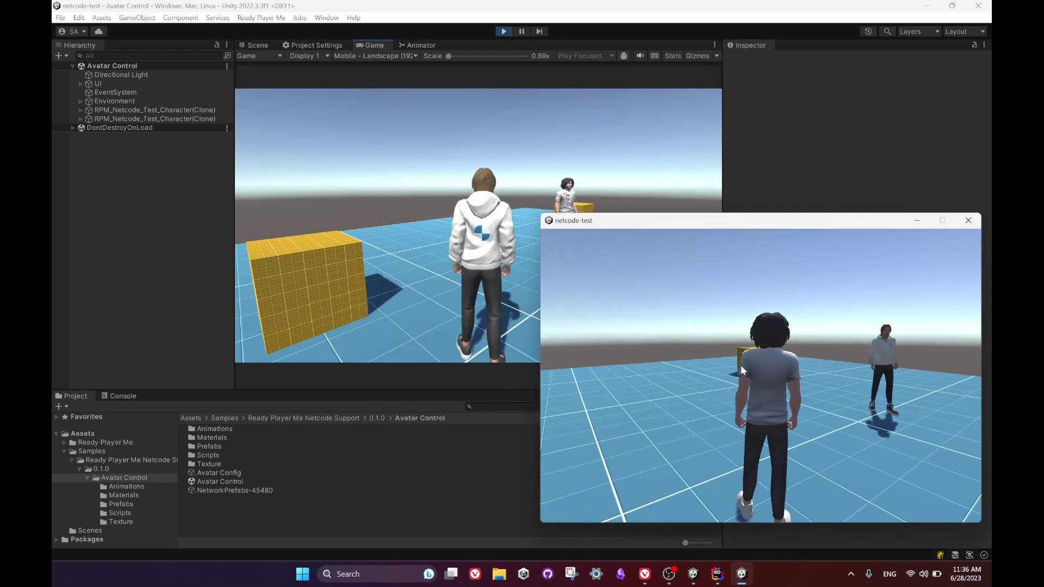
{"action": "left_click", "coordinate": [754, 390]}
- Walk the host's curly-haired avatar with D, A and W while it moves in sync in the editor client
{"action": "key", "text": "d"}
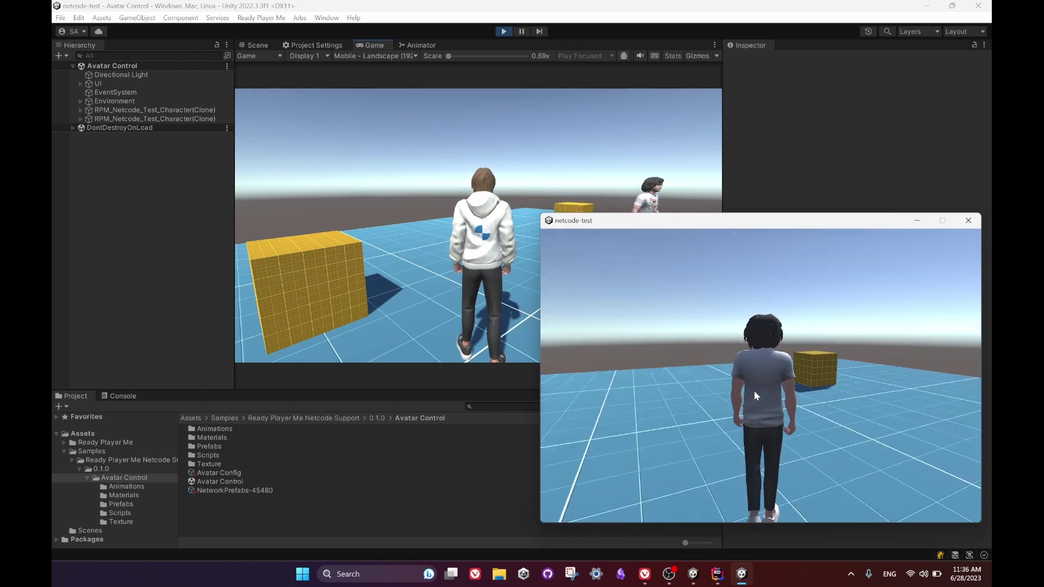
{"action": "key", "text": "a"}
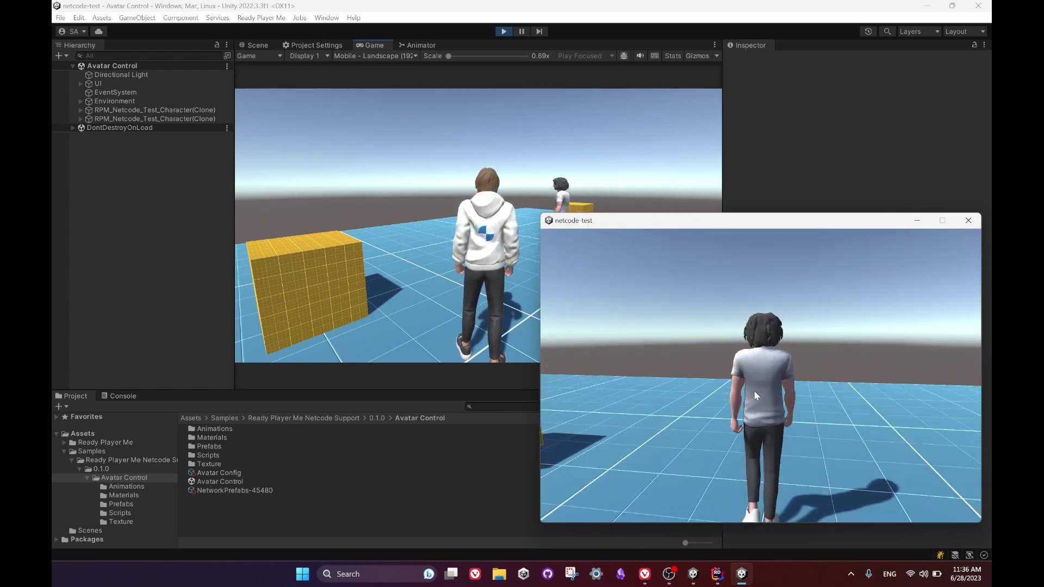
{"action": "key", "text": "a"}
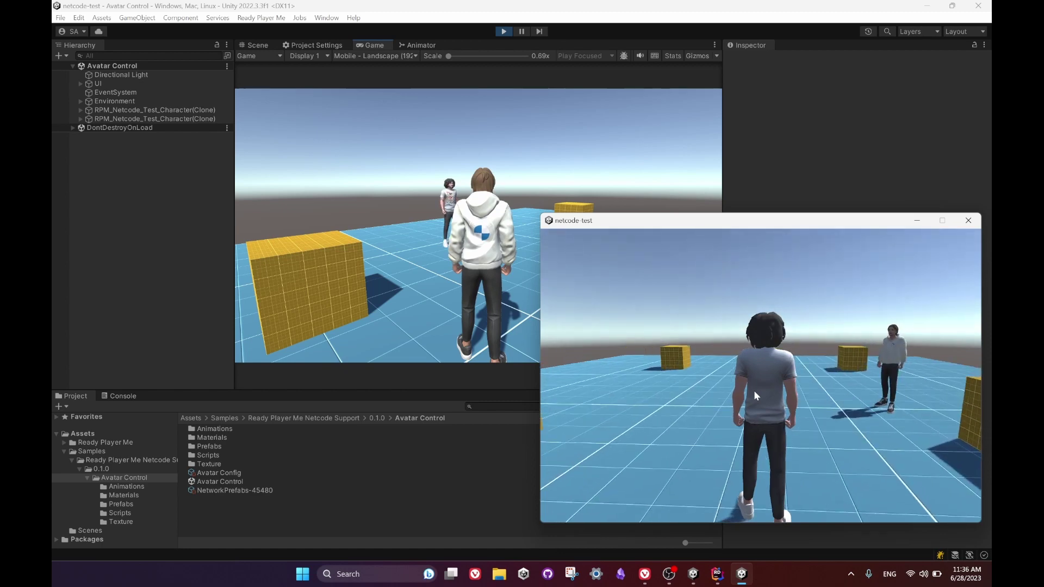
{"action": "left_click_drag", "start_coordinate": [792, 222], "coordinate": [781, 153]}
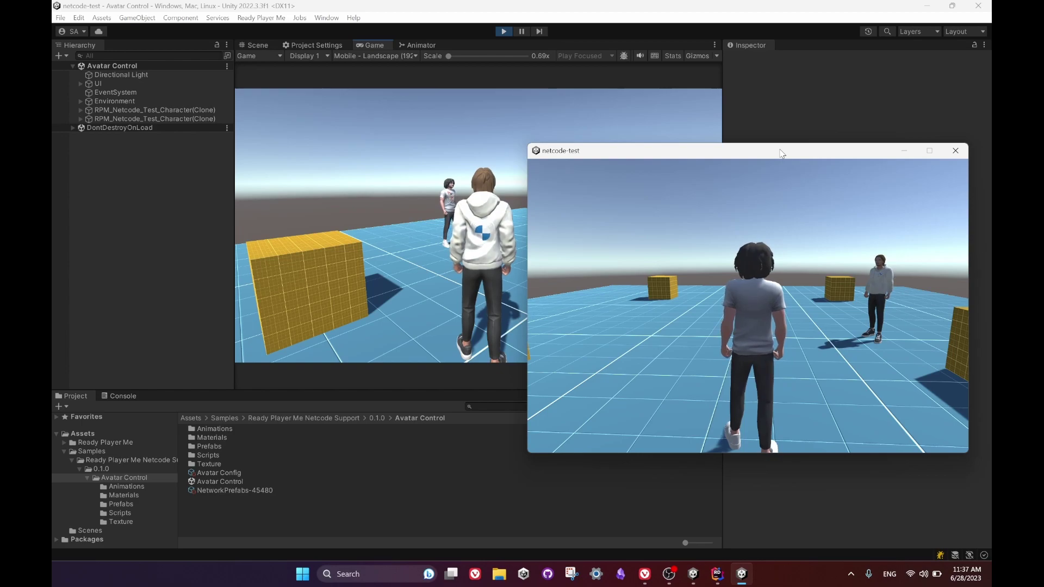
{"action": "key", "text": "w"}
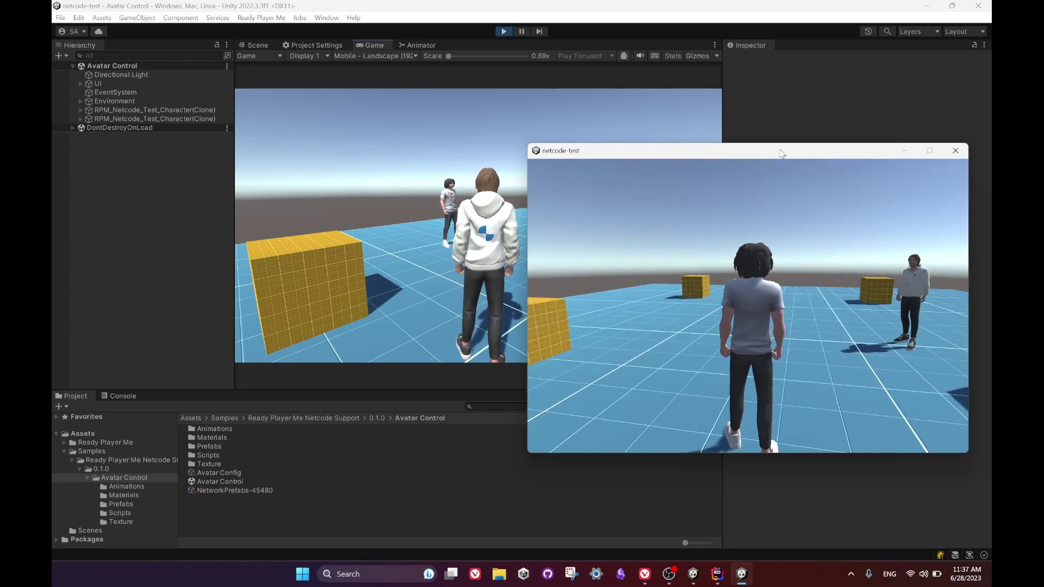
{"action": "key", "text": "w"}
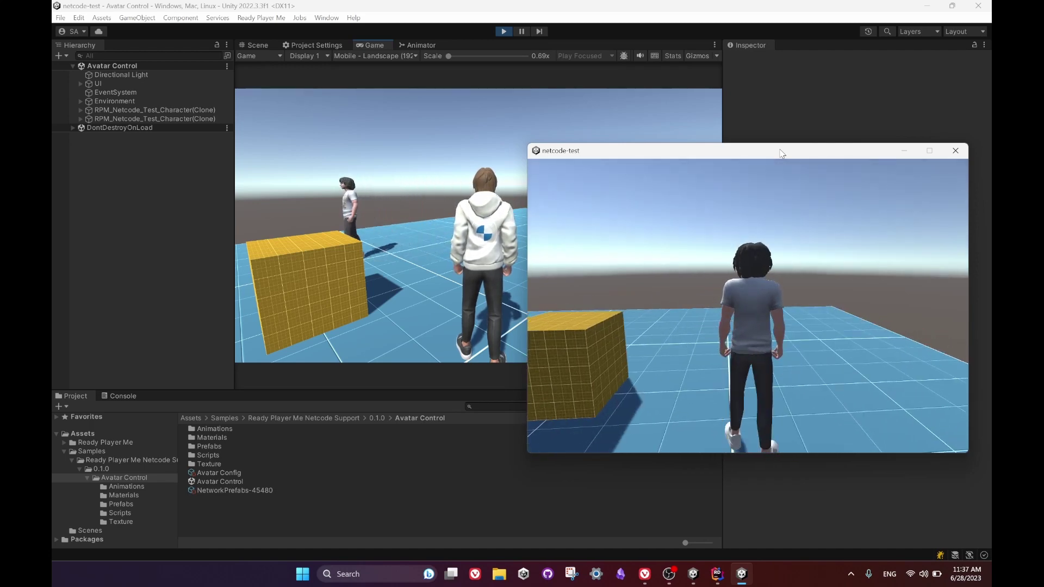
- Close the host build, stop play, and run the Basic Fighting Game sample from Package Manager, throwing a fireball
{"action": "left_click", "coordinate": [952, 153]}
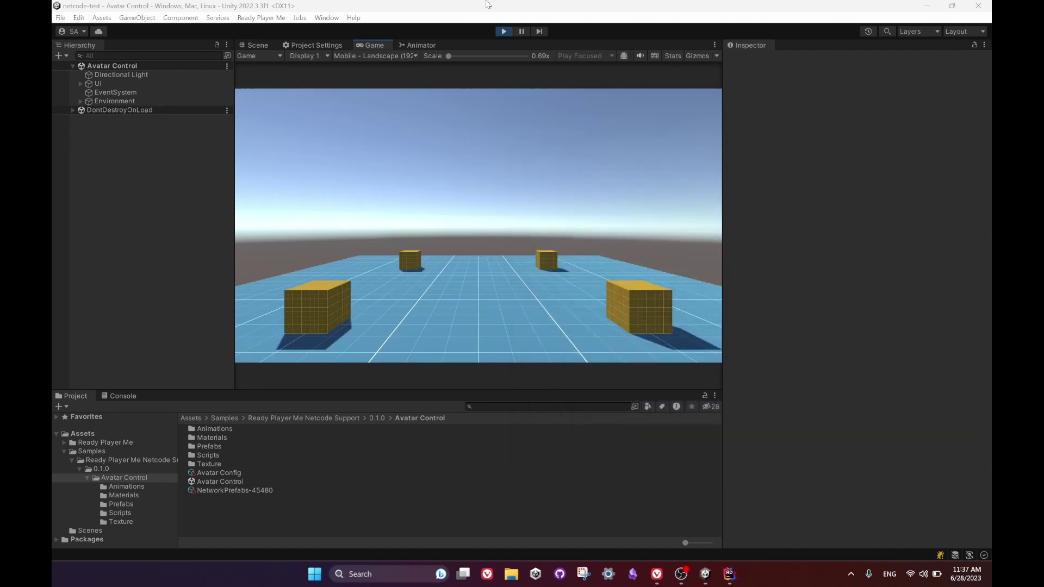
{"action": "left_click", "coordinate": [508, 32]}
{"action": "left_click", "coordinate": [322, 21]}
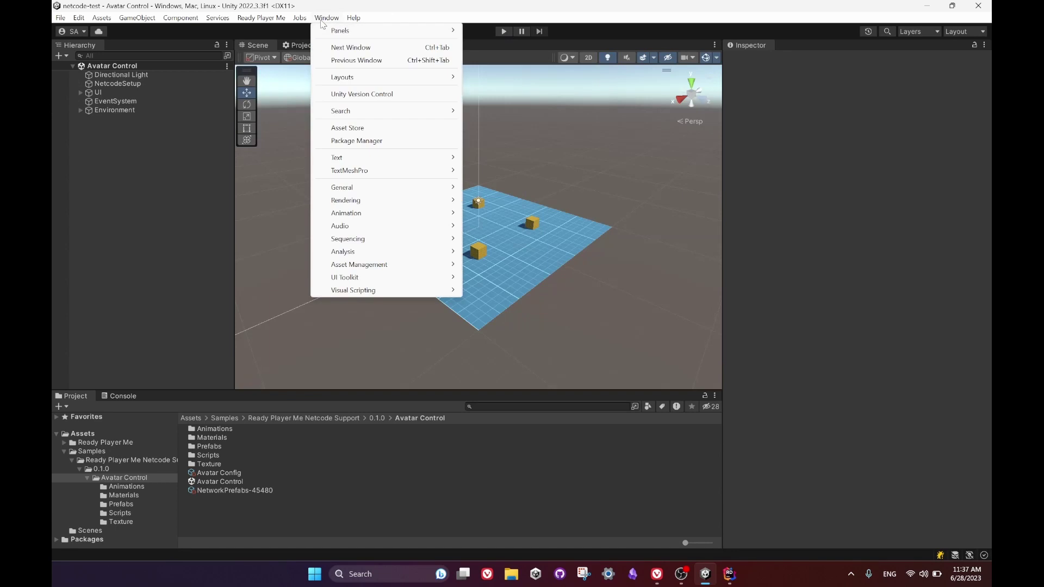
{"action": "left_click", "coordinate": [357, 141]}
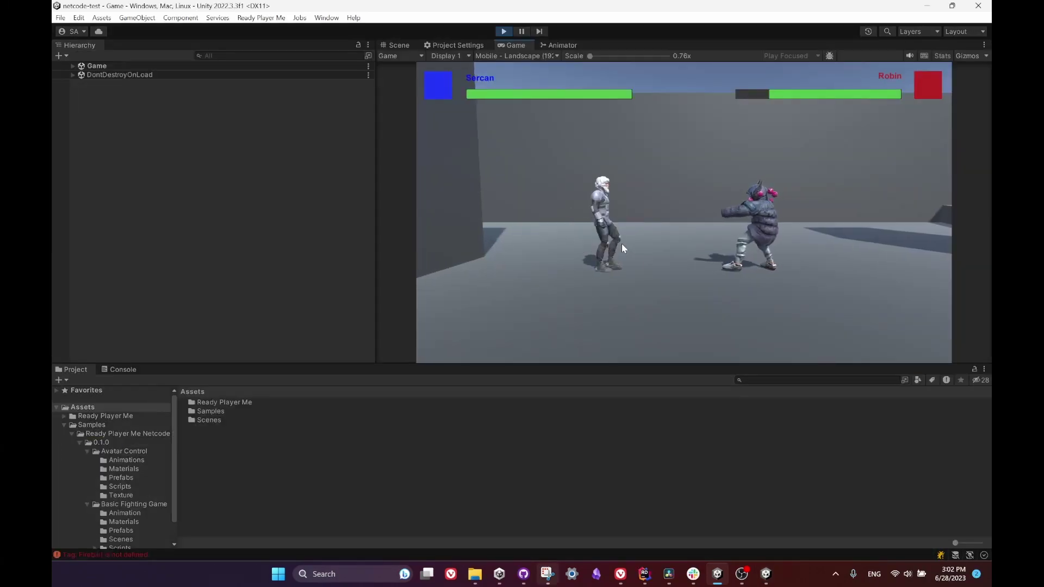
{"action": "left_click", "coordinate": [622, 243]}
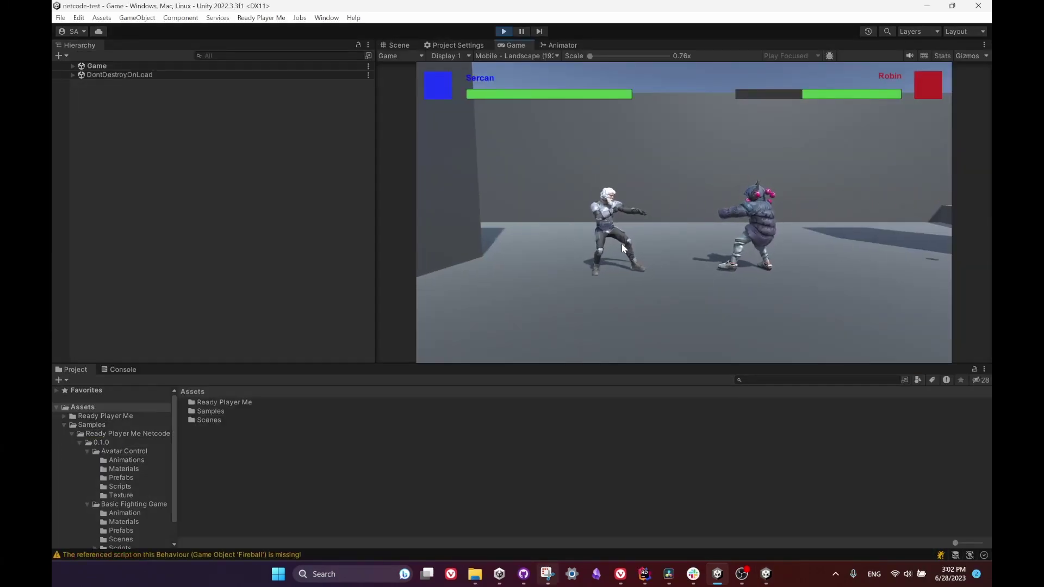
- Move the blue fighter forward and back, throwing two fireballs at the red player, then show the netcode-test build
{"action": "key", "text": "d"}
{"action": "left_click", "coordinate": [622, 244]}
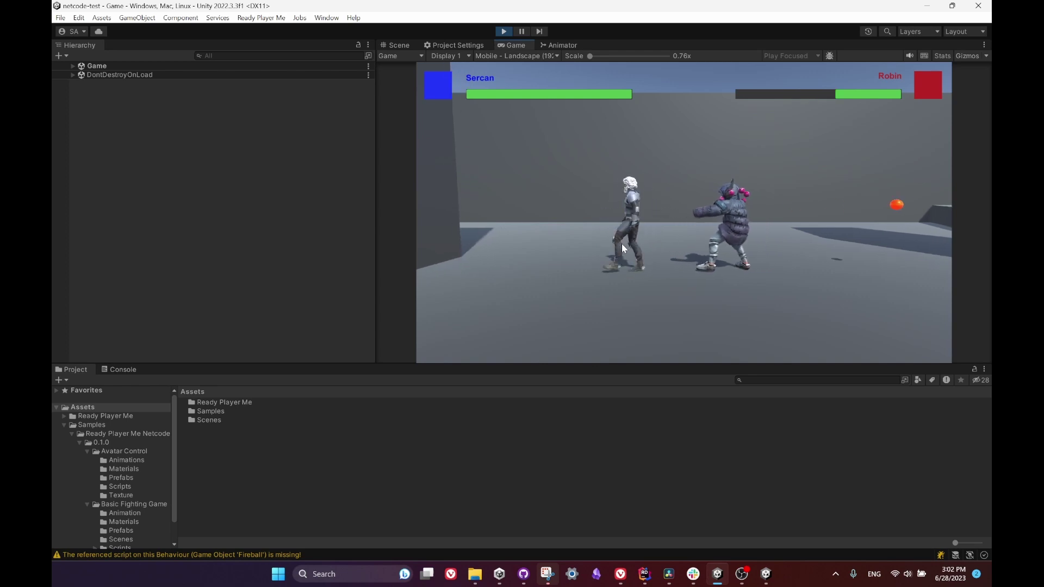
{"action": "key", "text": "a"}
{"action": "left_click", "coordinate": [621, 244]}
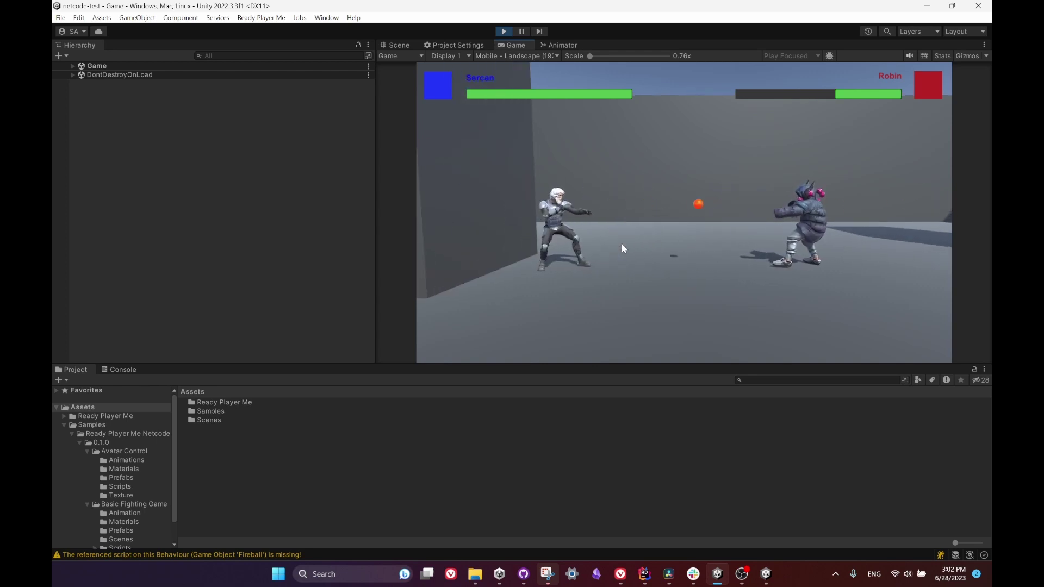
{"action": "left_click", "coordinate": [768, 577]}
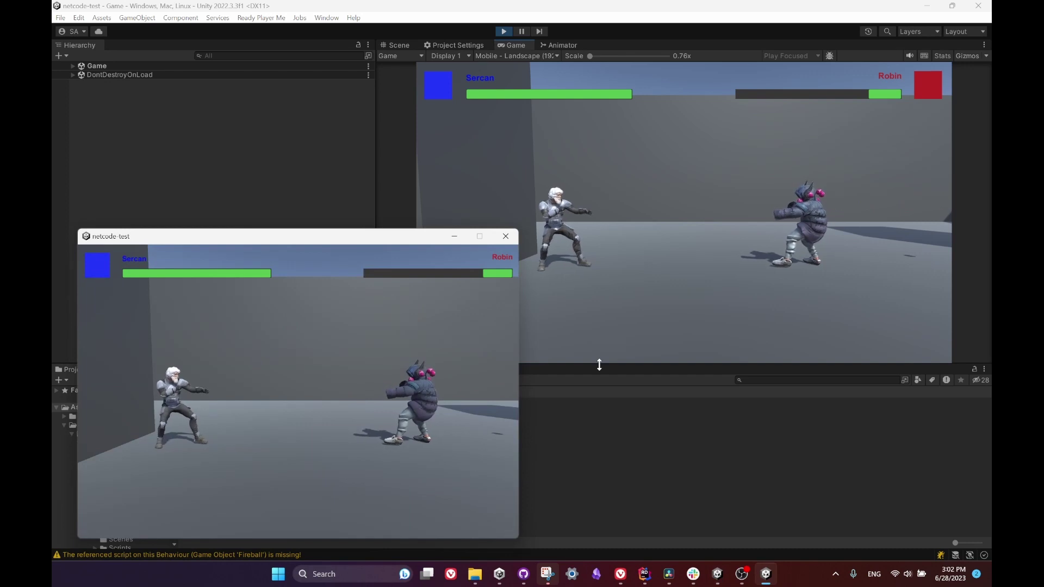